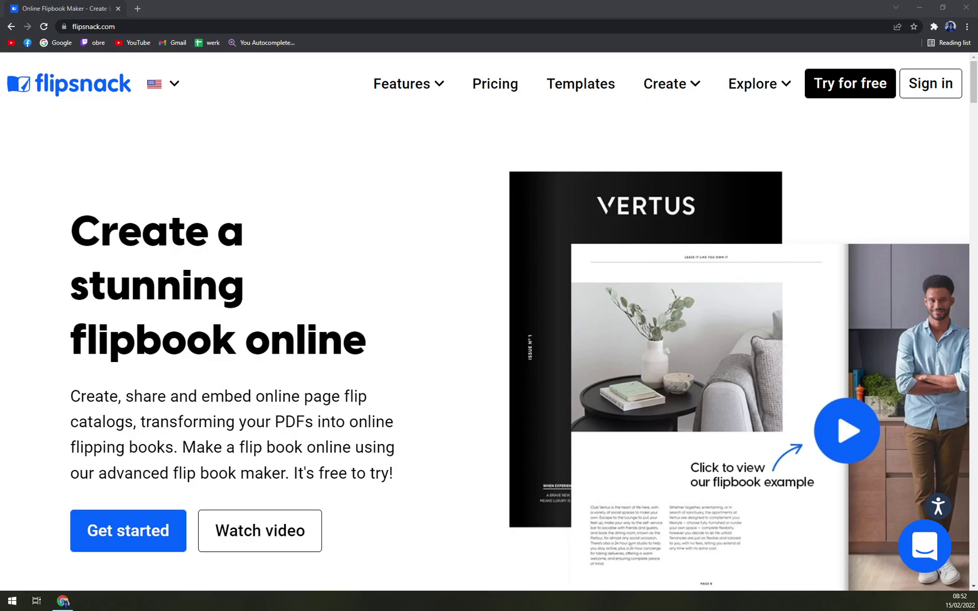
pyautogui.scroll(-15, 356, 275)
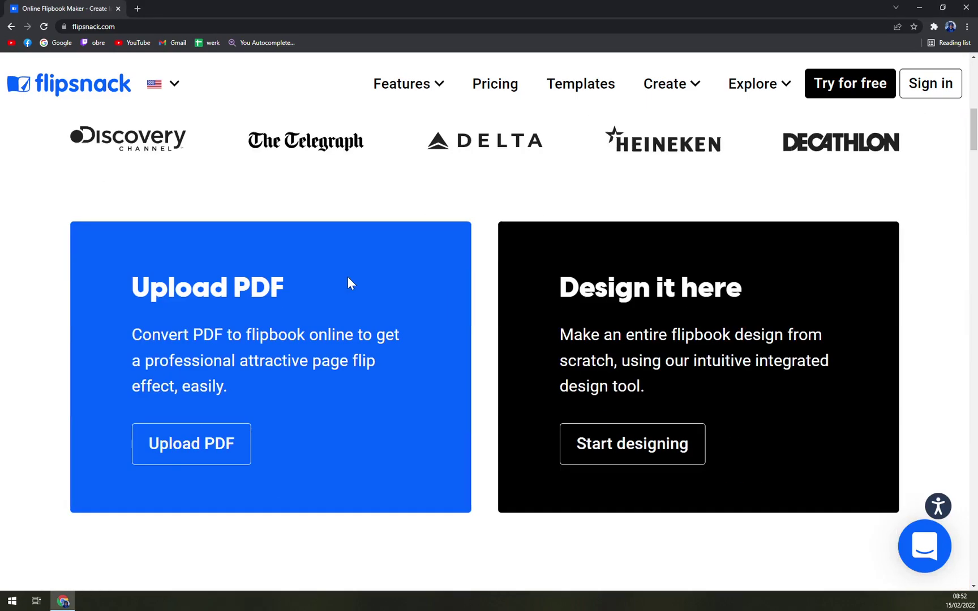
pyautogui.scroll(6, 339, 300)
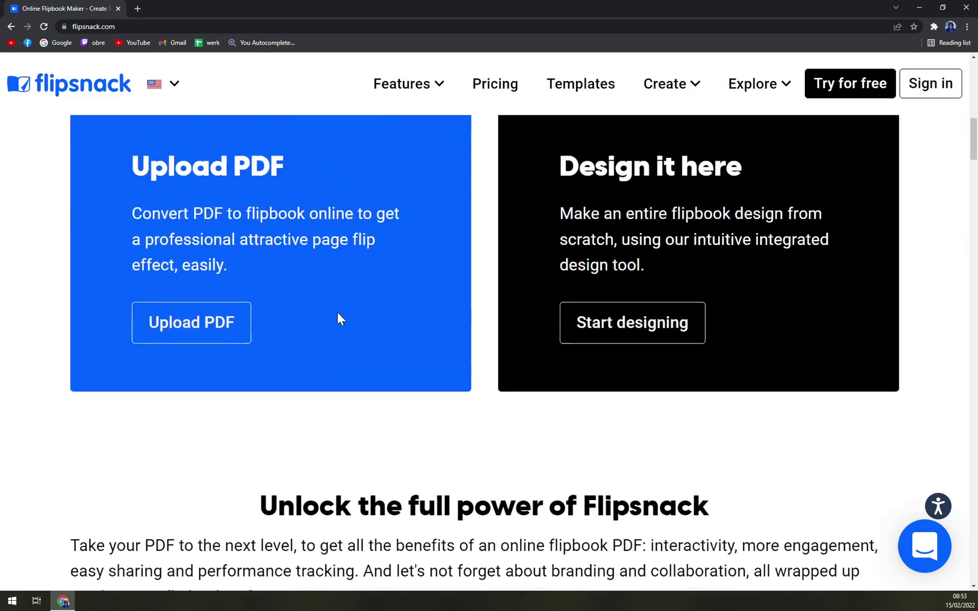
pyautogui.scroll(9, 339, 310)
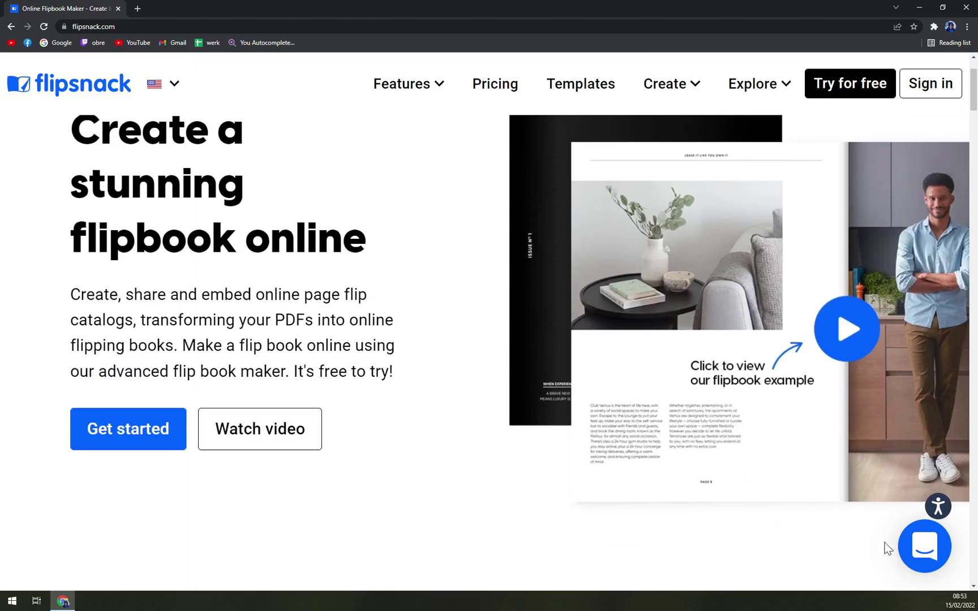
pyautogui.click(902, 548)
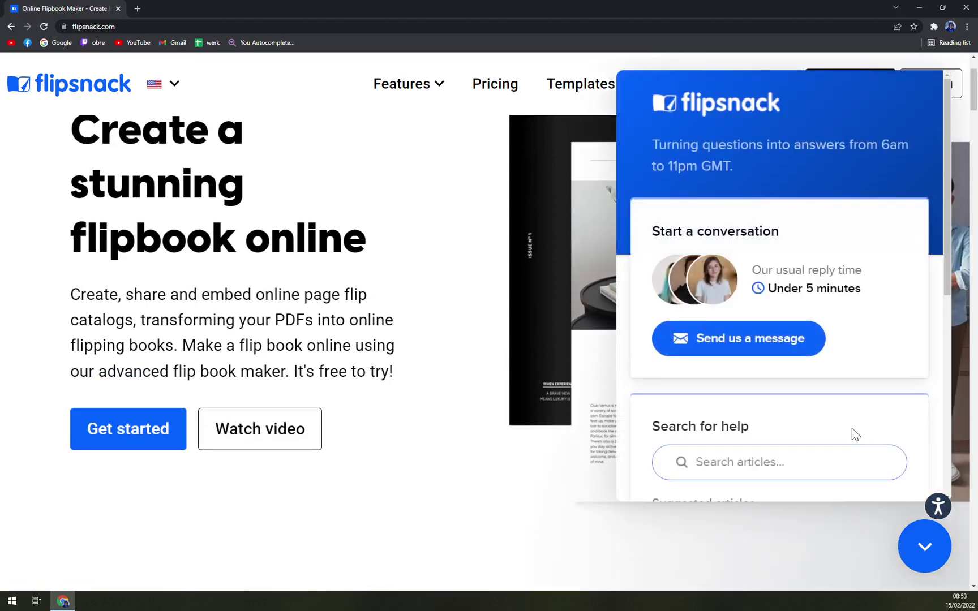
pyautogui.scroll(-5, 817, 367)
pyautogui.scroll(5, 852, 201)
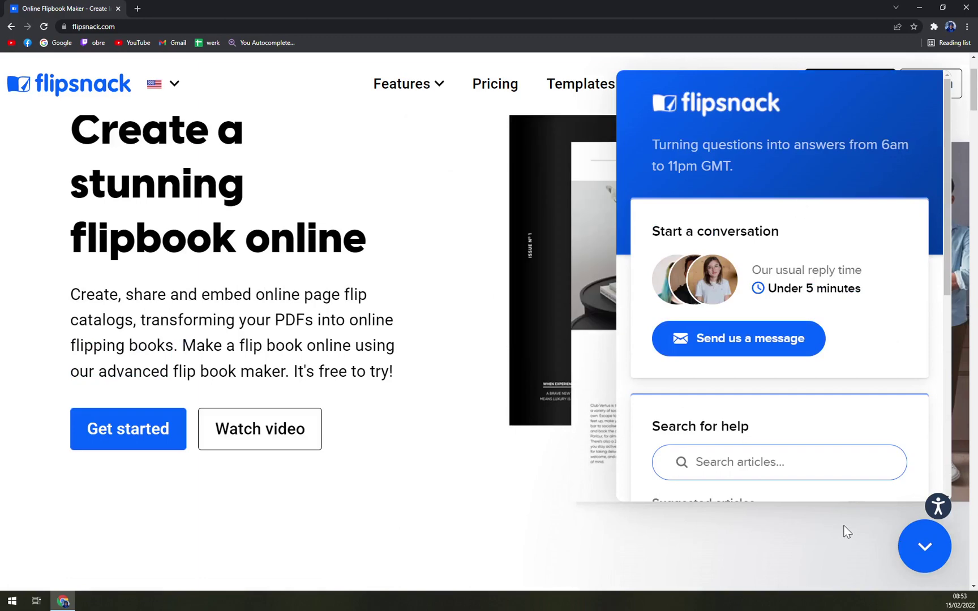
pyautogui.click(921, 542)
pyautogui.scroll(-1, 445, 310)
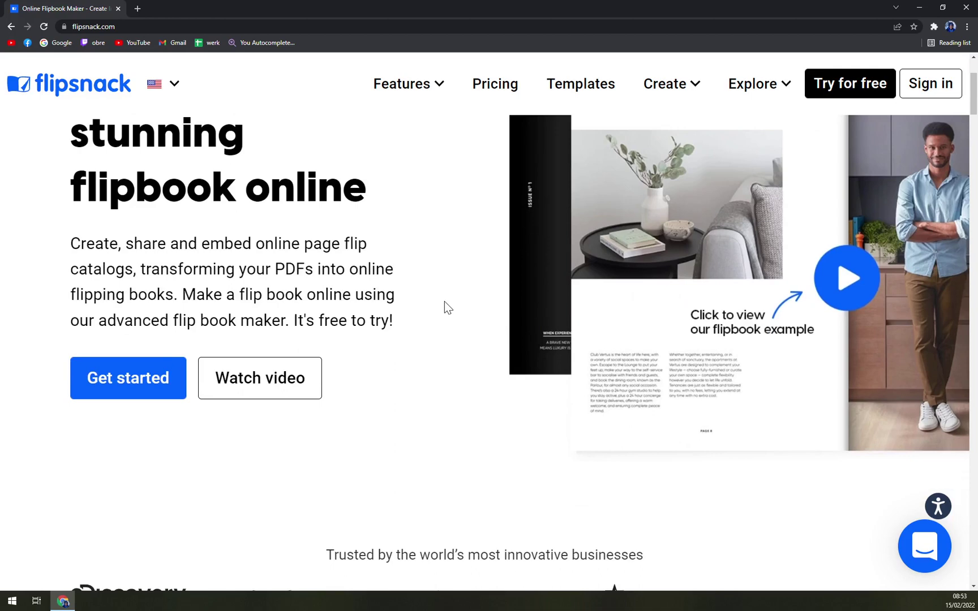
pyautogui.scroll(3, 284, 218)
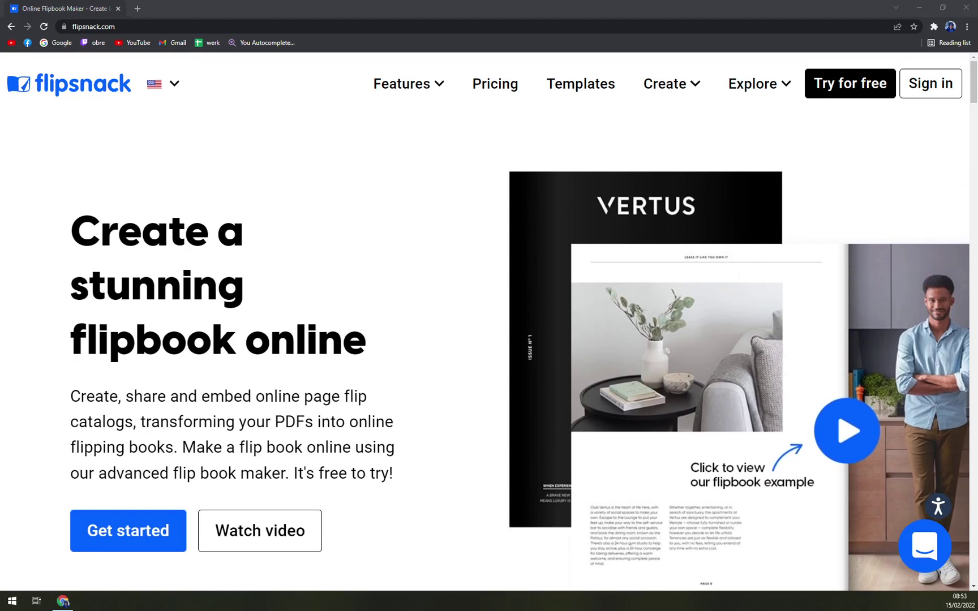
# Open the Pricing page and zoom the browser out to see the plans.
pyautogui.click(514, 90)
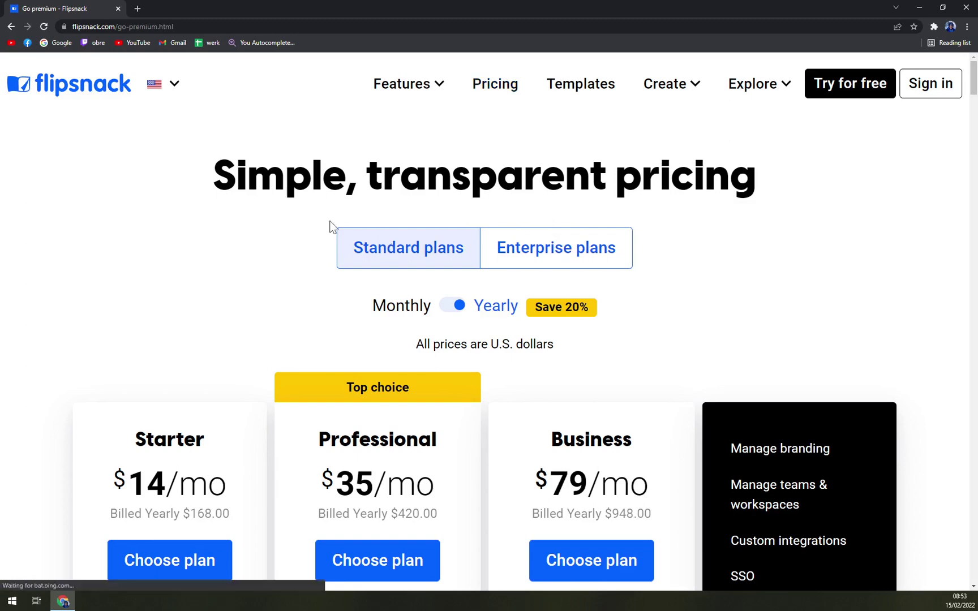
pyautogui.scroll(-1, 369, 174)
pyautogui.scroll(1, 474, 224)
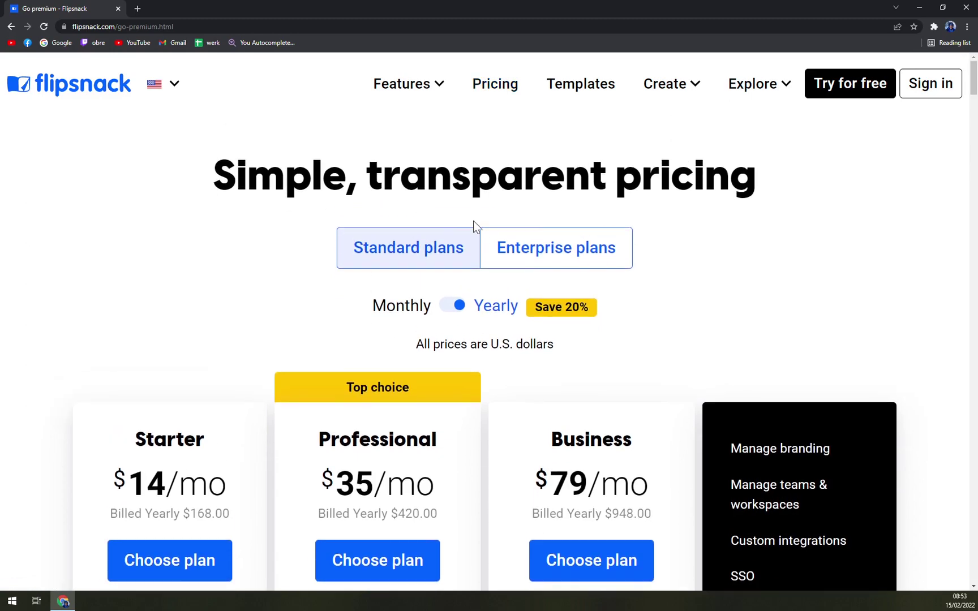
pyautogui.hotkey('ctrl', '-')
# Compare Enterprise and Standard plans, toggling billing between monthly and yearly.
pyautogui.click(573, 239)
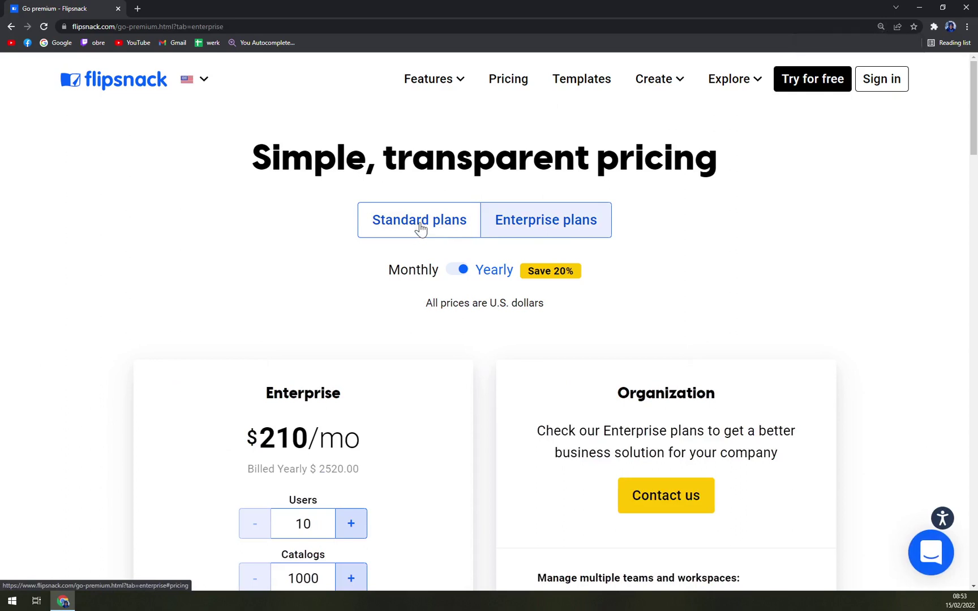
pyautogui.click(460, 272)
pyautogui.click(460, 272)
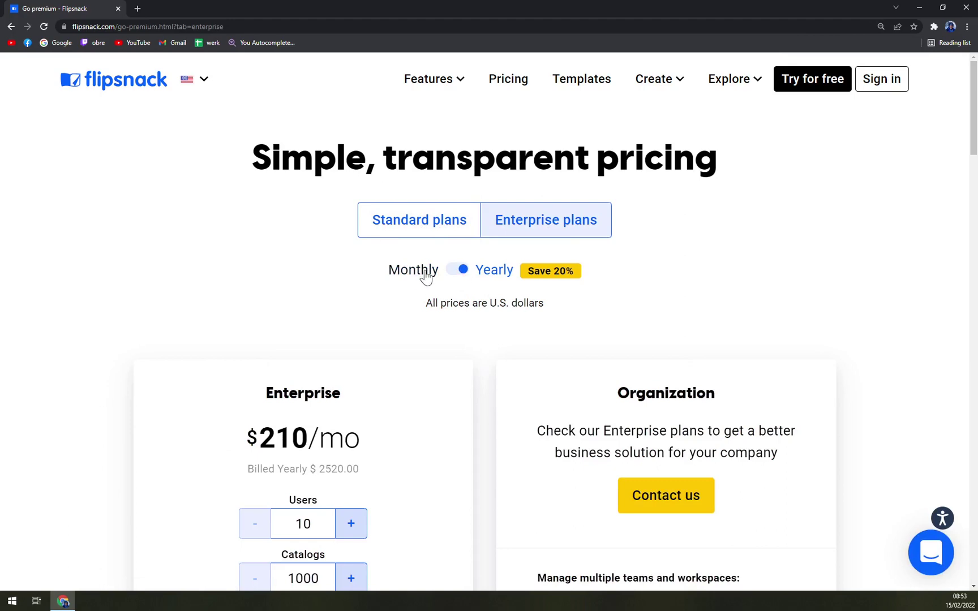
pyautogui.click(436, 222)
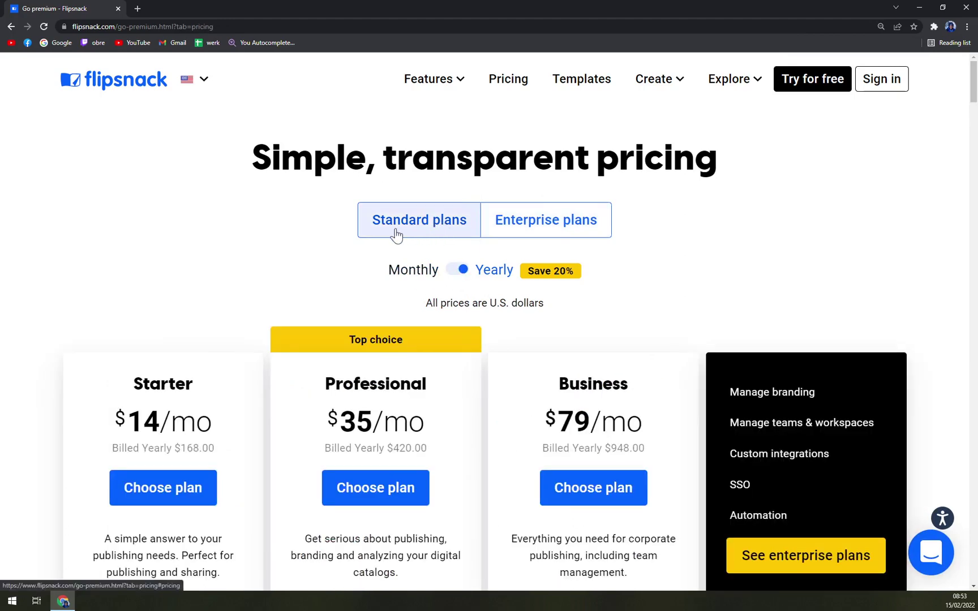
pyautogui.click(528, 221)
# Scroll through the Enterprise plan details, then open the site language list.
pyautogui.scroll(-4, 378, 373)
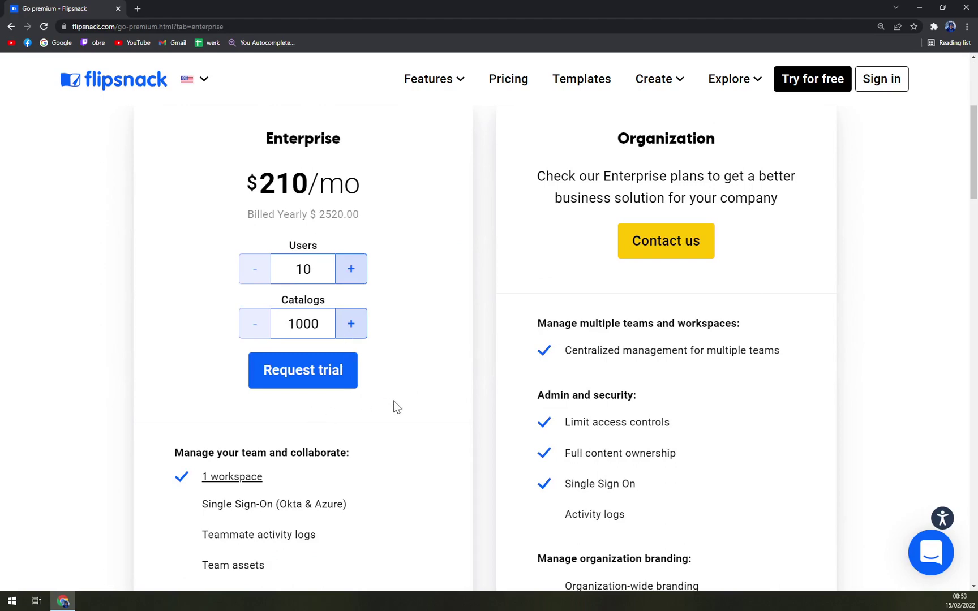
pyautogui.scroll(4, 394, 400)
pyautogui.scroll(-5, 379, 387)
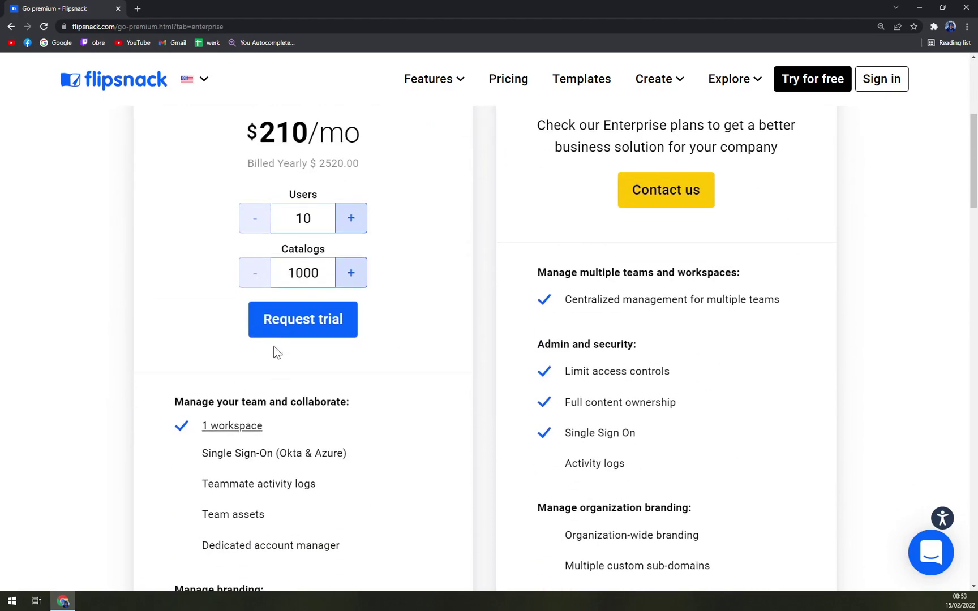
pyautogui.scroll(2, 275, 349)
pyautogui.scroll(4, 398, 303)
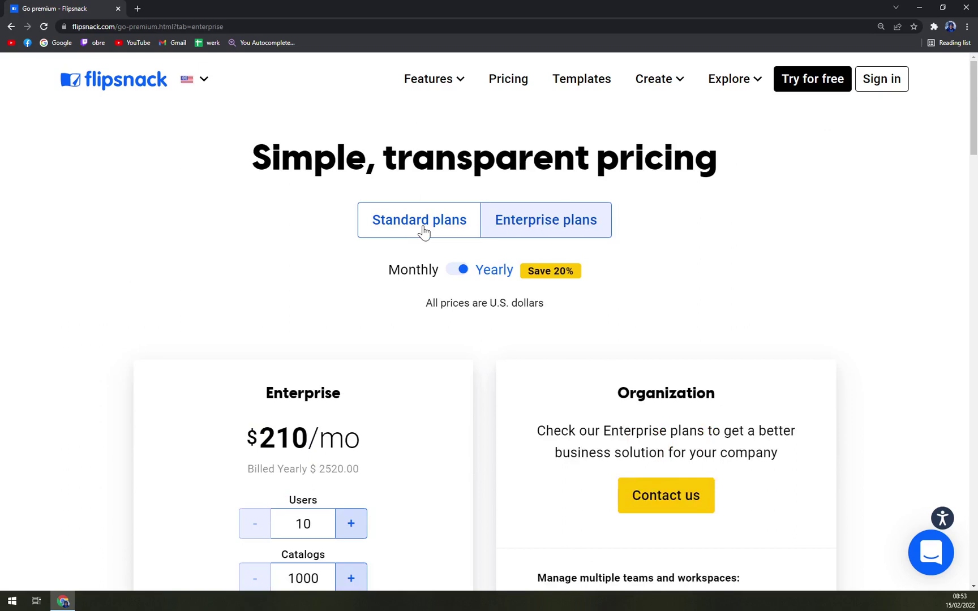
pyautogui.scroll(-1, 285, 414)
pyautogui.scroll(-1, 285, 413)
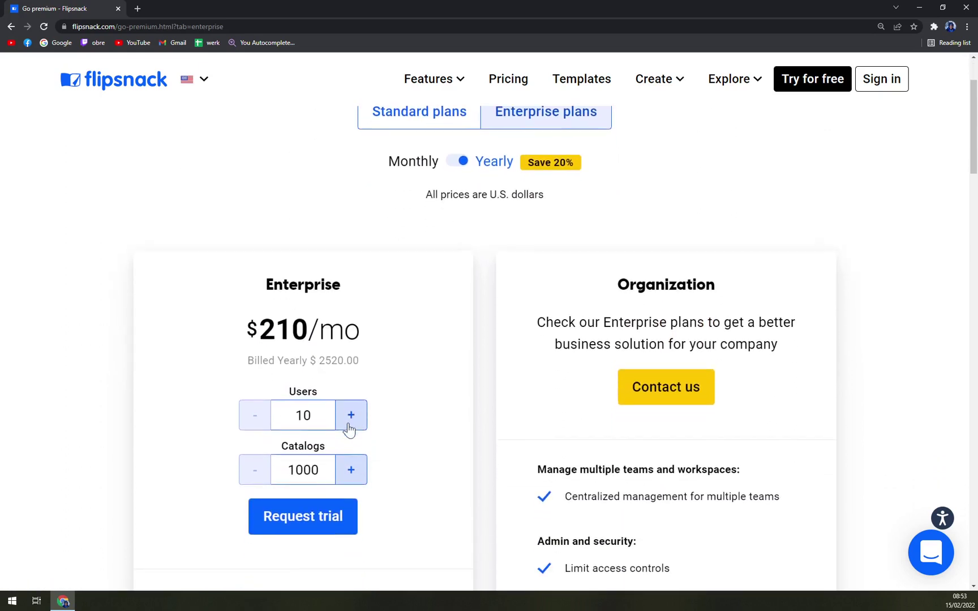
pyautogui.scroll(-1, 347, 428)
pyautogui.scroll(-2, 306, 317)
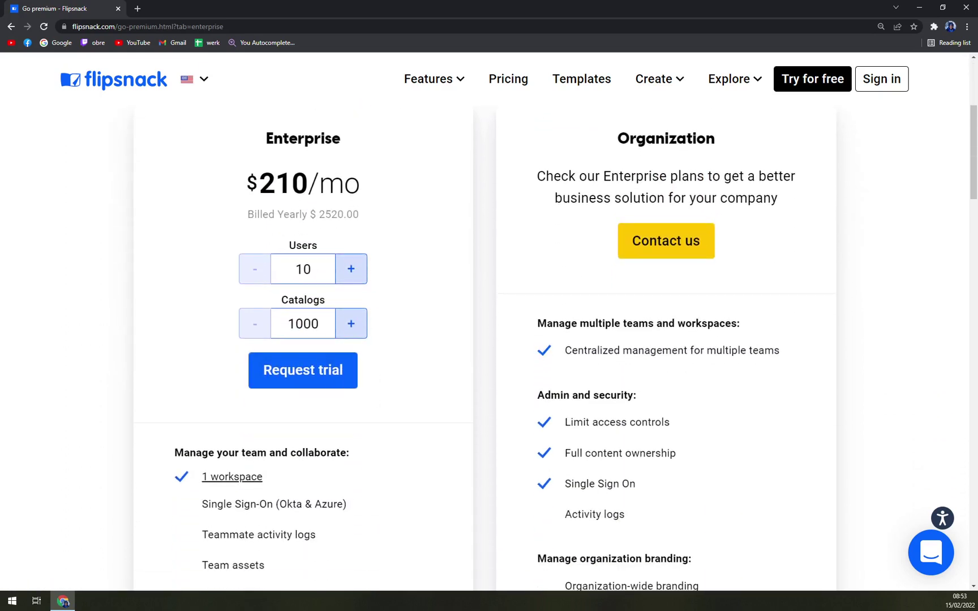
pyautogui.moveTo(249, 214); pyautogui.dragTo(393, 221)
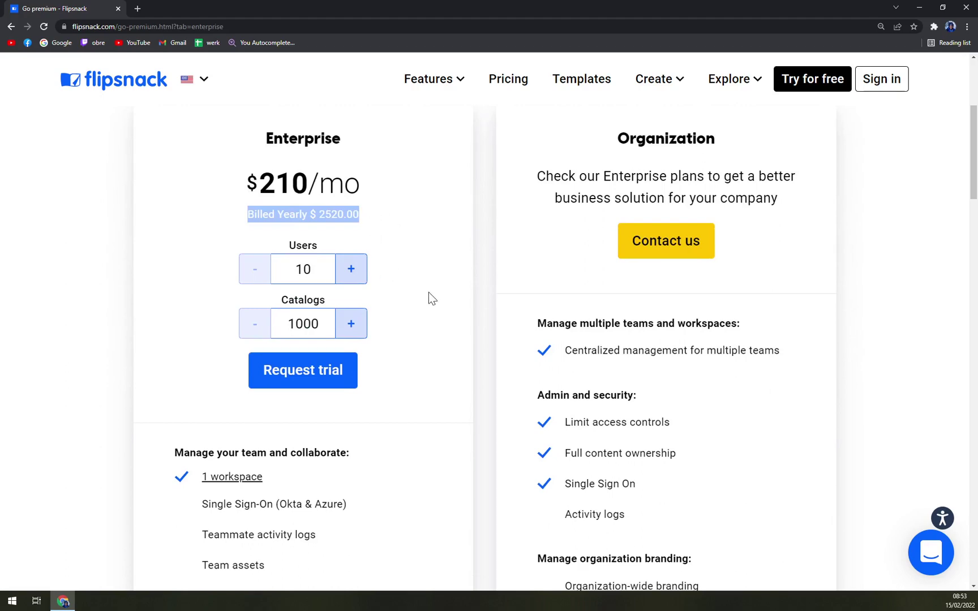
pyautogui.scroll(5, 430, 303)
pyautogui.click(214, 81)
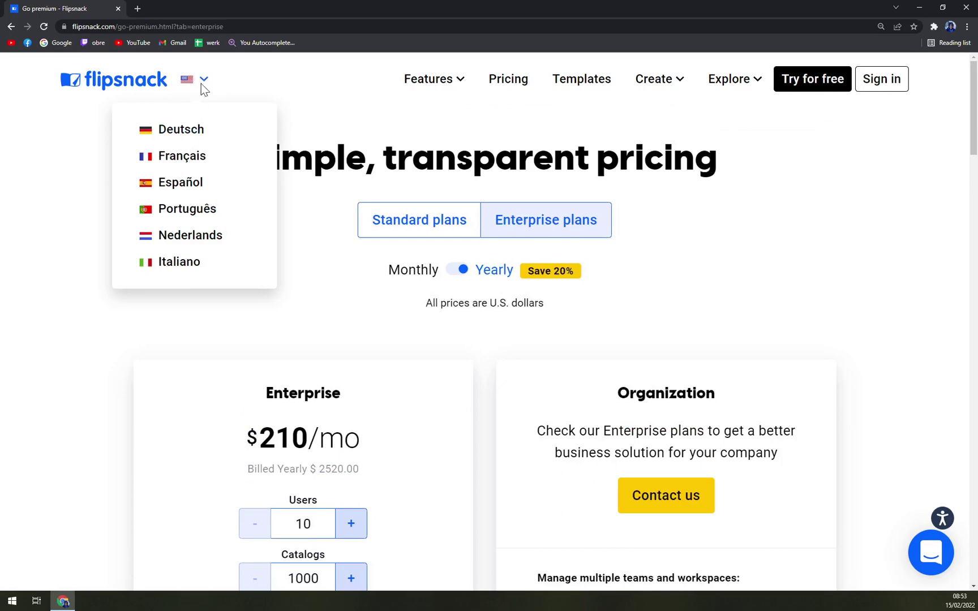
# Return to Standard plans and highlight the Starter plan's yearly billing total.
pyautogui.click(419, 223)
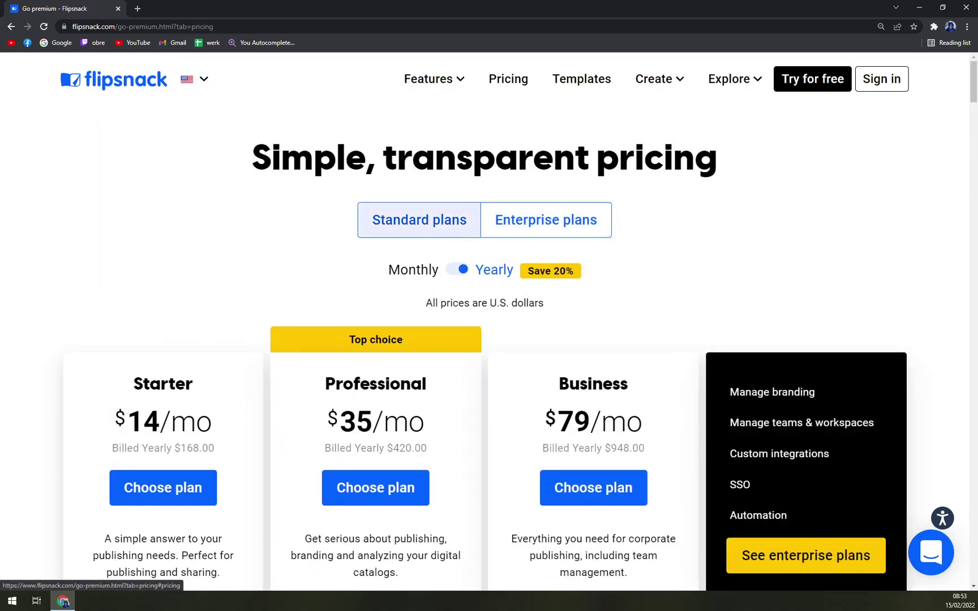
pyautogui.scroll(-5, 419, 229)
pyautogui.scroll(1, 142, 227)
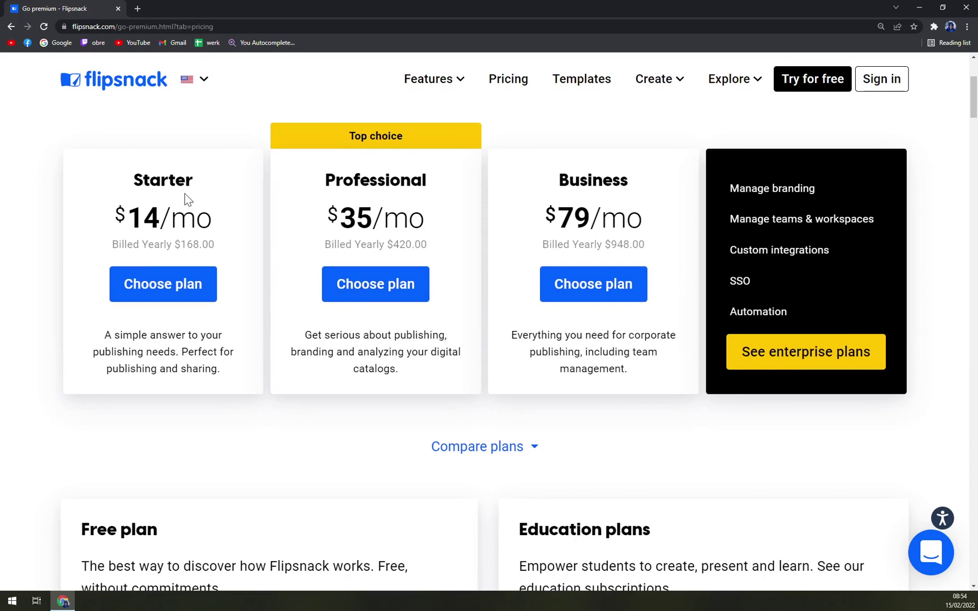
pyautogui.moveTo(111, 244); pyautogui.dragTo(224, 259)
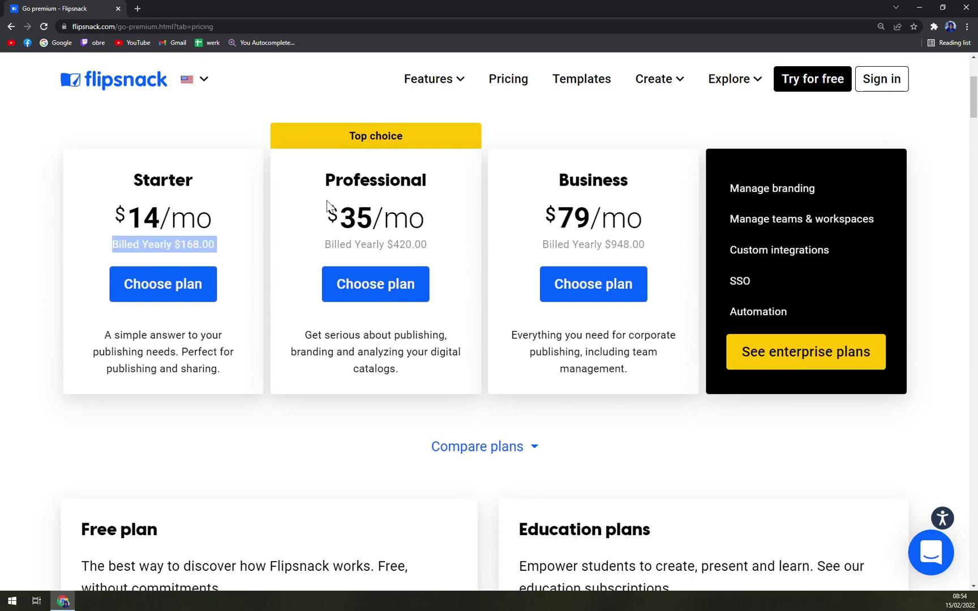
pyautogui.scroll(4, 396, 204)
pyautogui.click(520, 222)
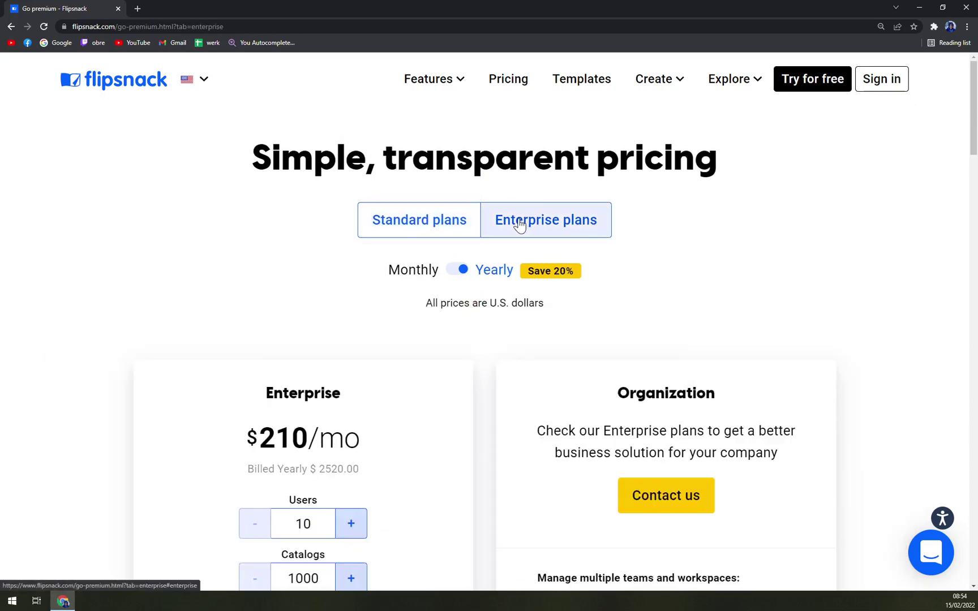
pyautogui.click(425, 221)
# Toggle Standard prices between monthly and yearly, ending on yearly ($14, $35, $79), and review.
pyautogui.click(452, 271)
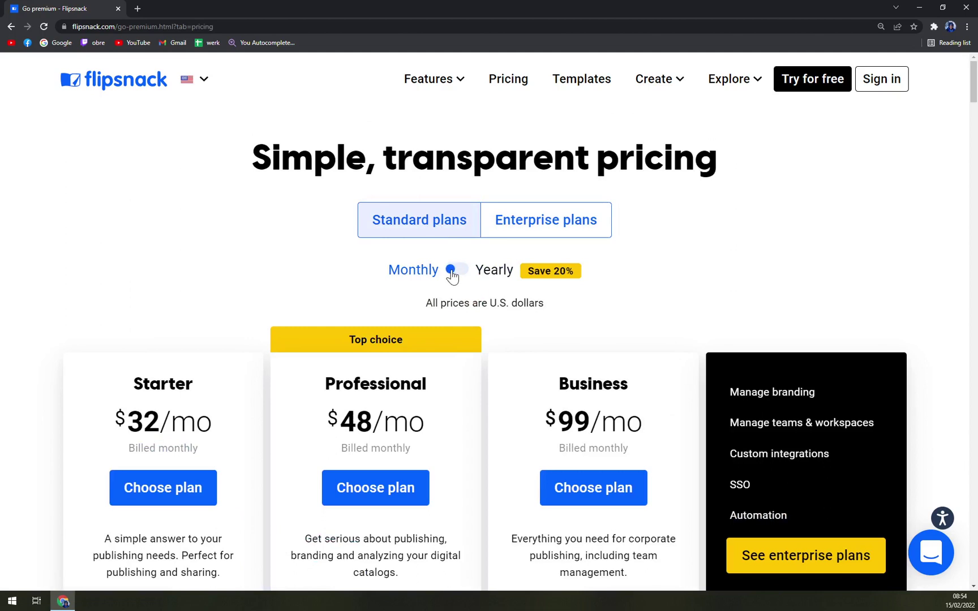
pyautogui.click(452, 271)
pyautogui.click(454, 271)
pyautogui.click(456, 271)
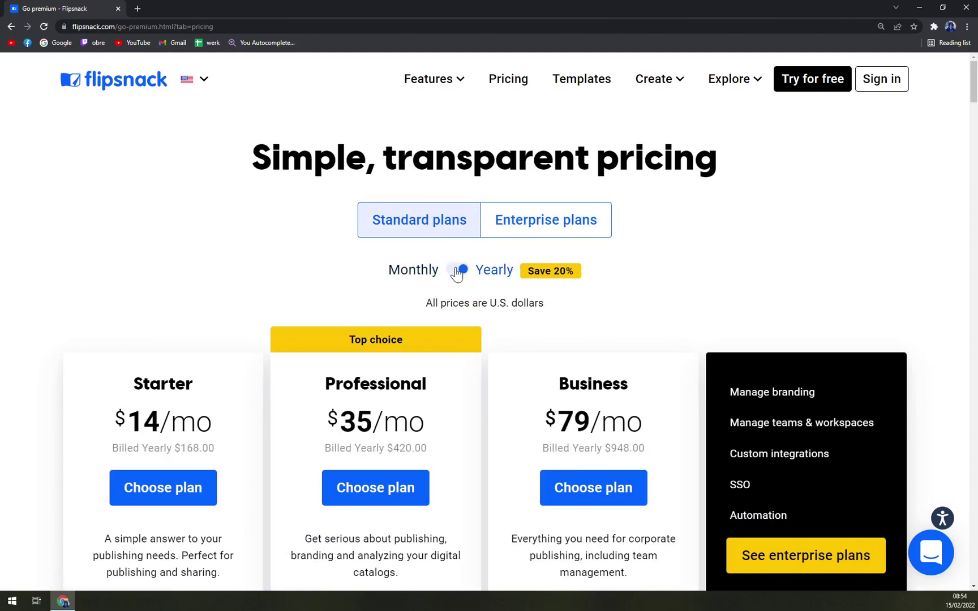
pyautogui.click(457, 272)
pyautogui.click(455, 272)
pyautogui.scroll(-1, 450, 294)
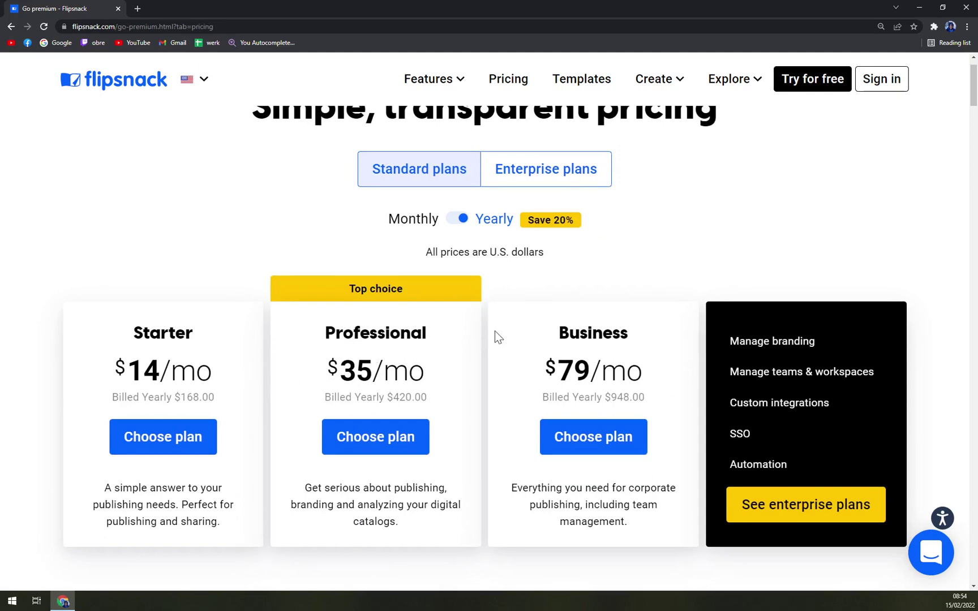
pyautogui.scroll(-4, 609, 385)
pyautogui.scroll(3, 609, 385)
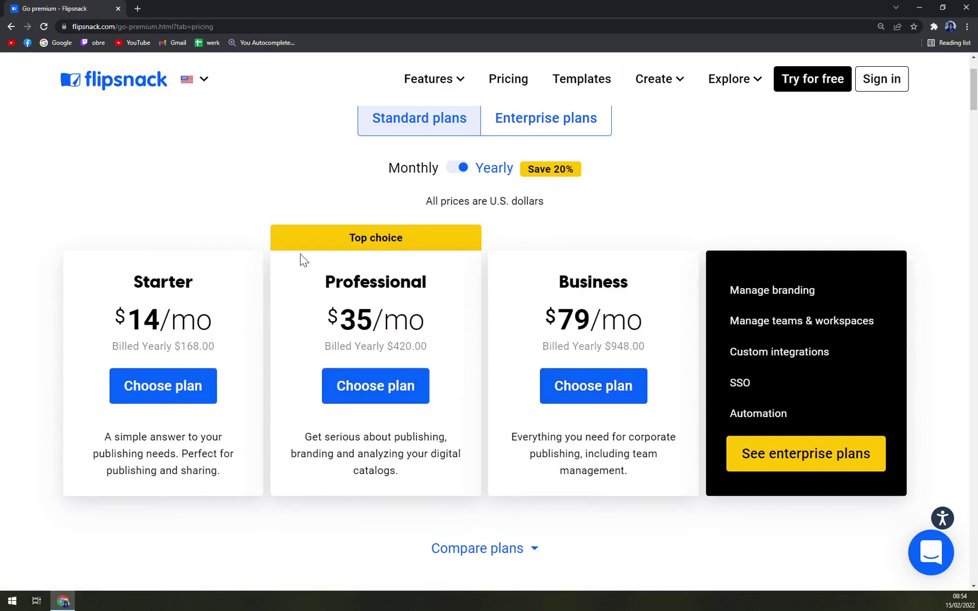
pyautogui.scroll(2, 196, 294)
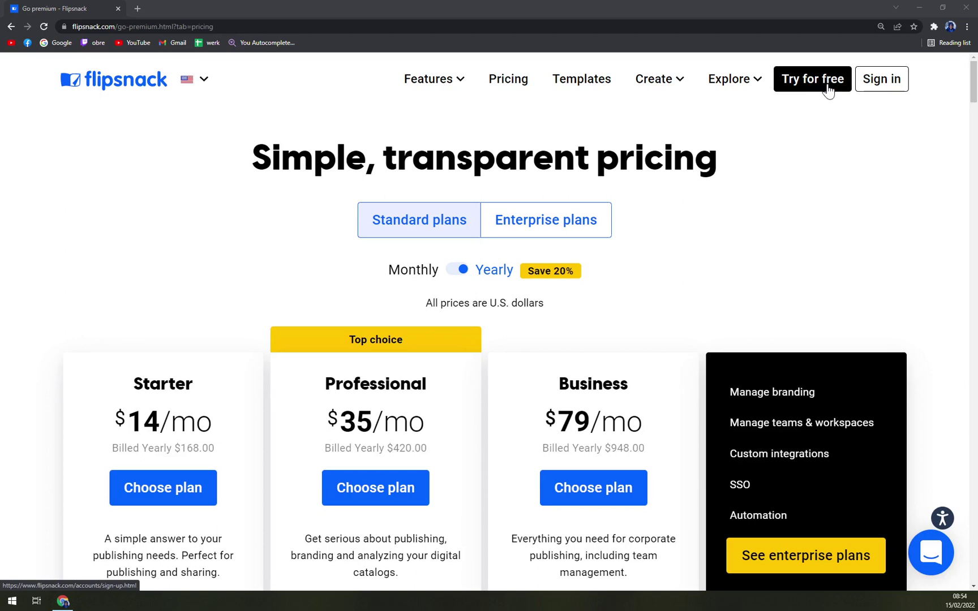
# Open the Templates gallery and browse through the flipbook templates.
pyautogui.moveTo(405, 83)
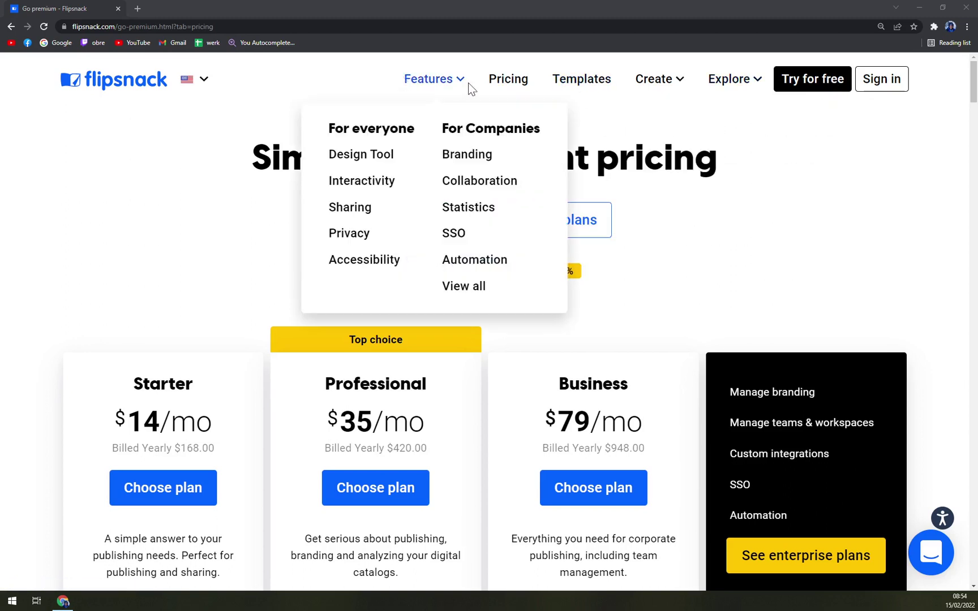
pyautogui.click(584, 82)
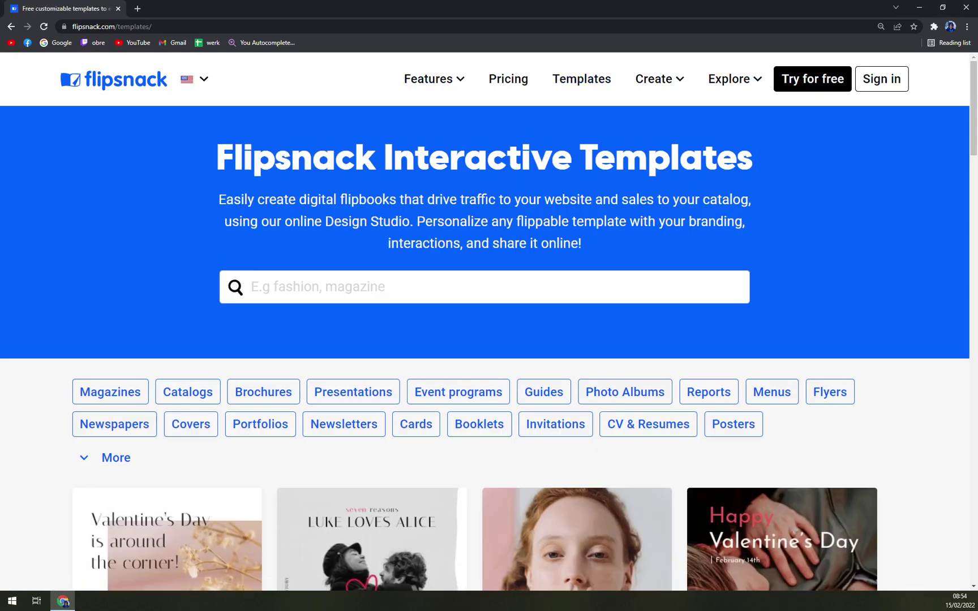
pyautogui.scroll(-5, 404, 308)
pyautogui.scroll(-4, 560, 317)
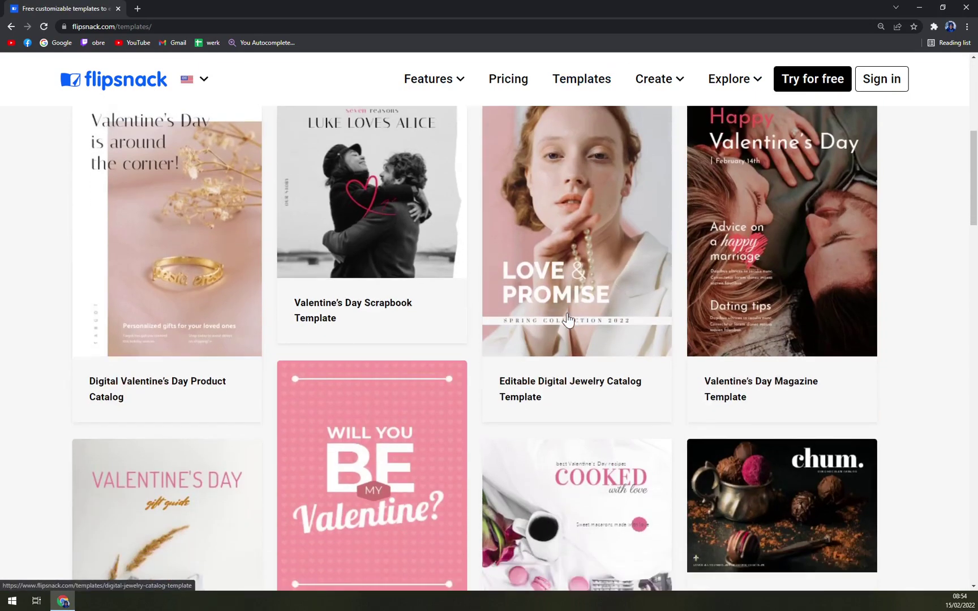
pyautogui.scroll(-4, 207, 308)
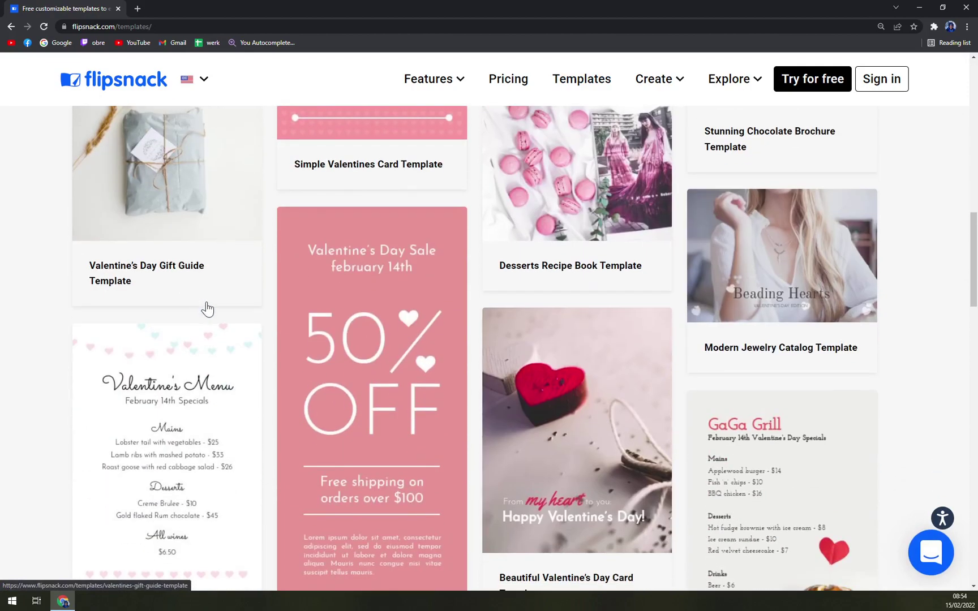
pyautogui.scroll(1, 242, 315)
pyautogui.scroll(10, 242, 315)
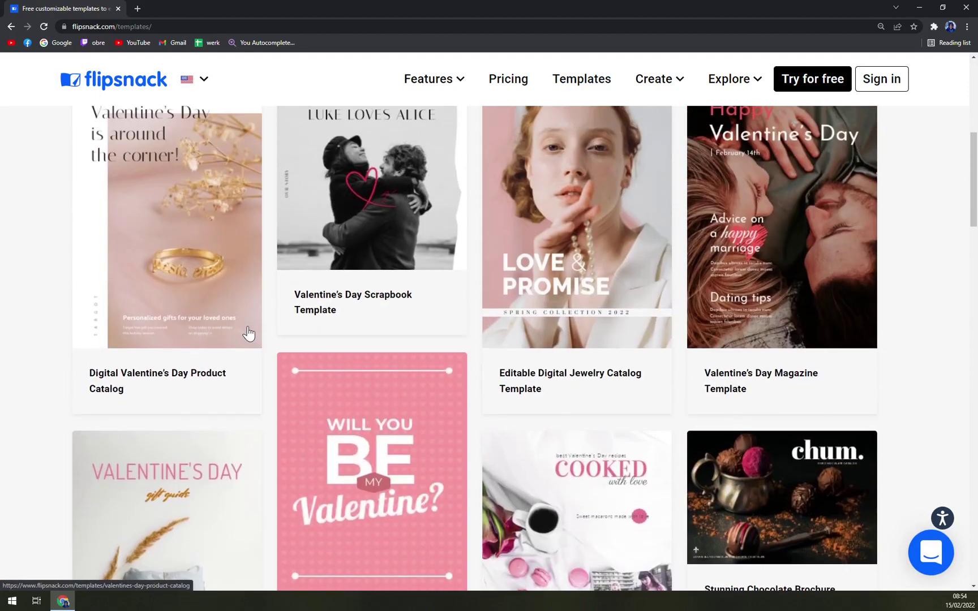
pyautogui.scroll(1, 250, 337)
pyautogui.scroll(-4, 251, 346)
pyautogui.scroll(2, 257, 170)
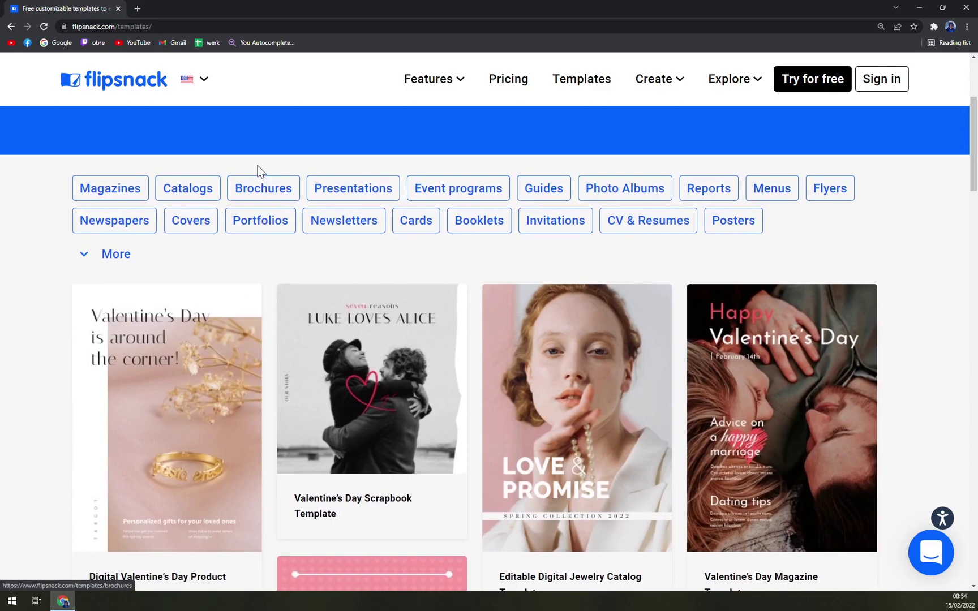
# Filter the gallery to Brochure Templates and scroll the results.
pyautogui.click(263, 190)
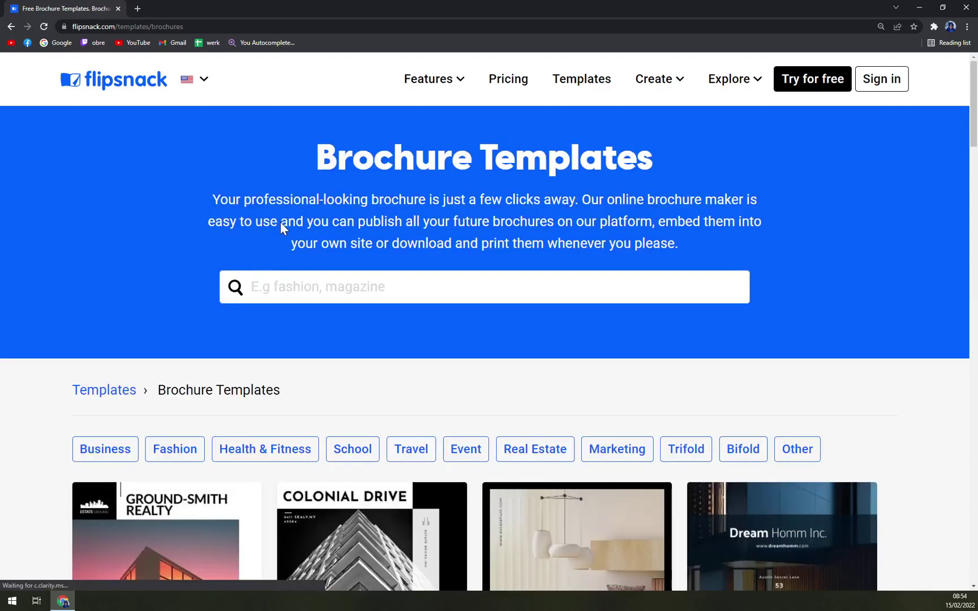
pyautogui.scroll(-3, 291, 227)
pyautogui.scroll(-3, 297, 266)
pyautogui.click(193, 322)
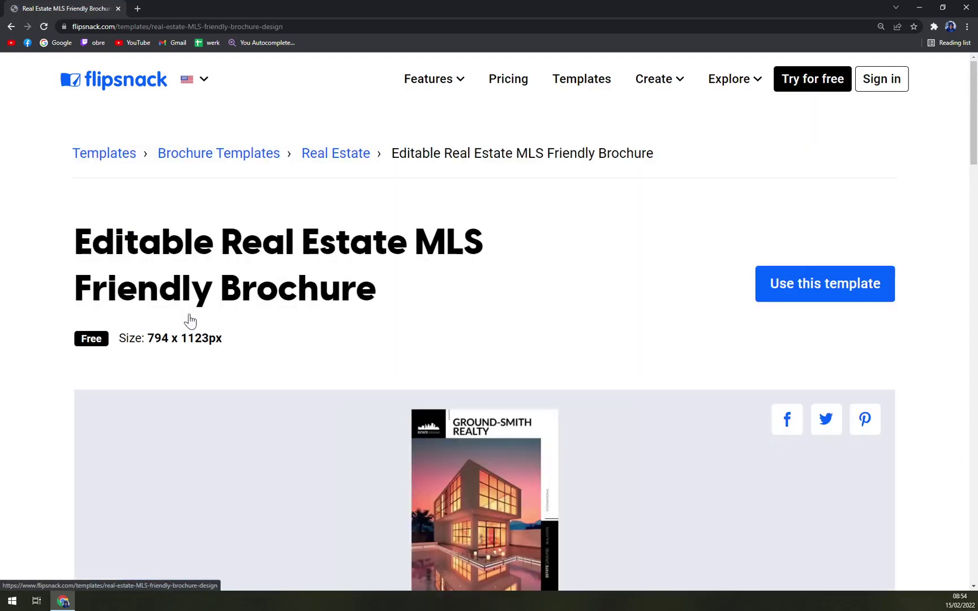
pyautogui.scroll(-15, 332, 328)
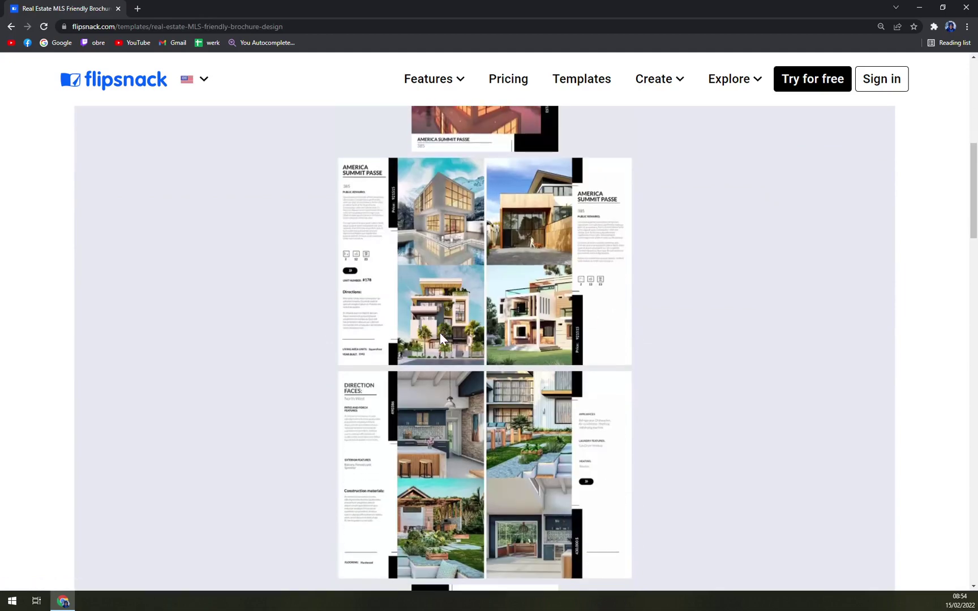
pyautogui.scroll(10, 442, 324)
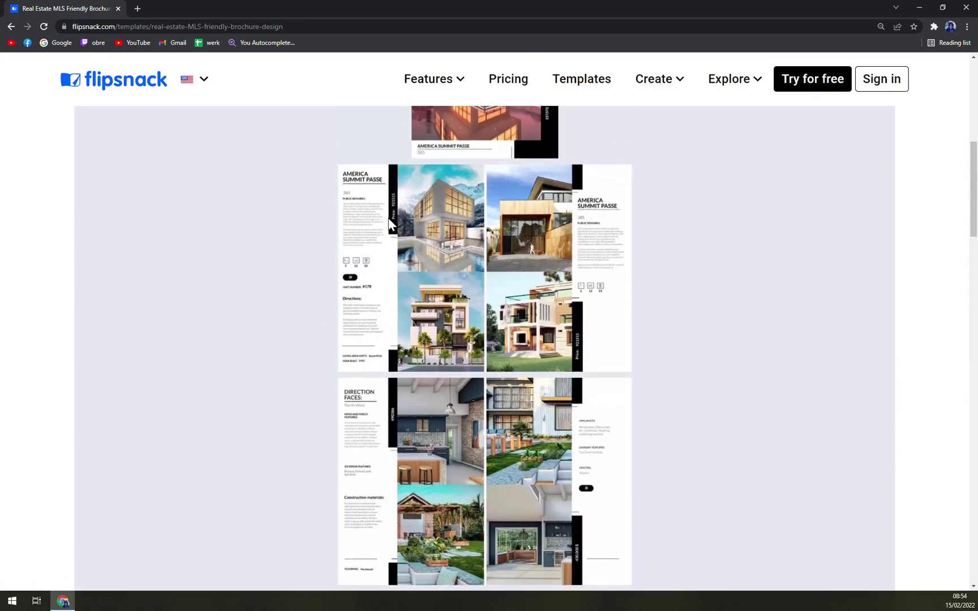
pyautogui.scroll(1, 507, 229)
pyautogui.scroll(1, 498, 226)
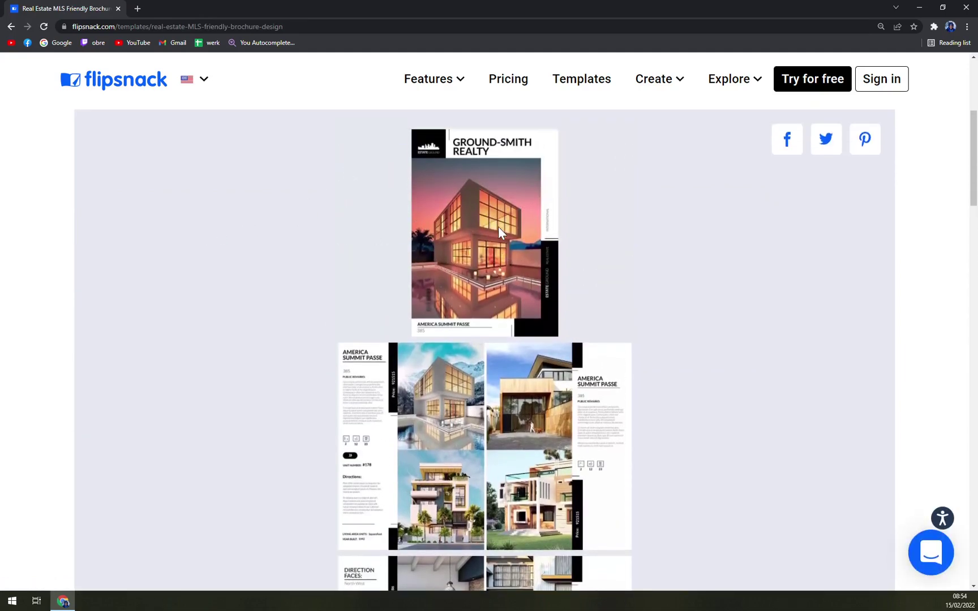
pyautogui.scroll(-3, 481, 232)
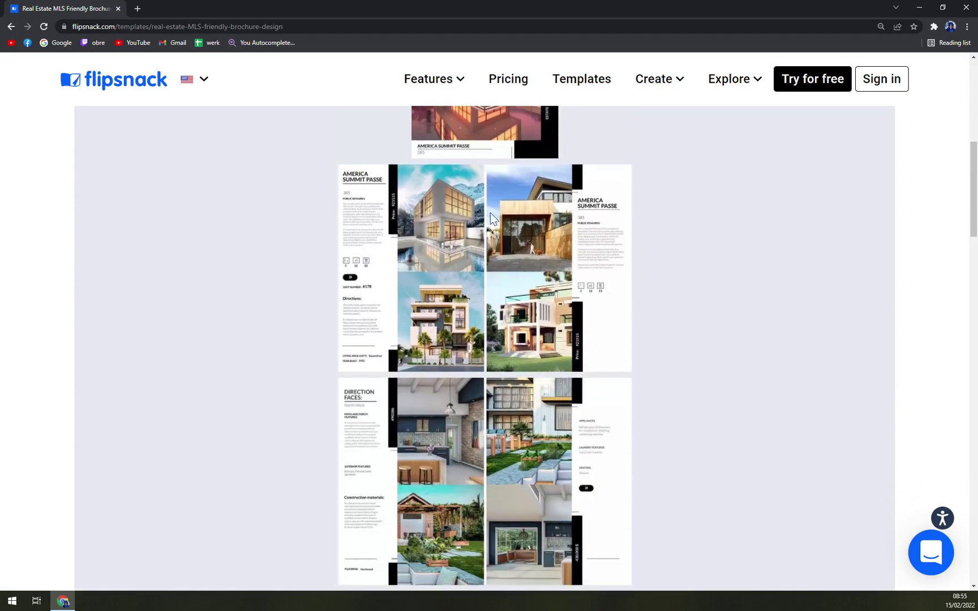
pyautogui.scroll(3, 405, 255)
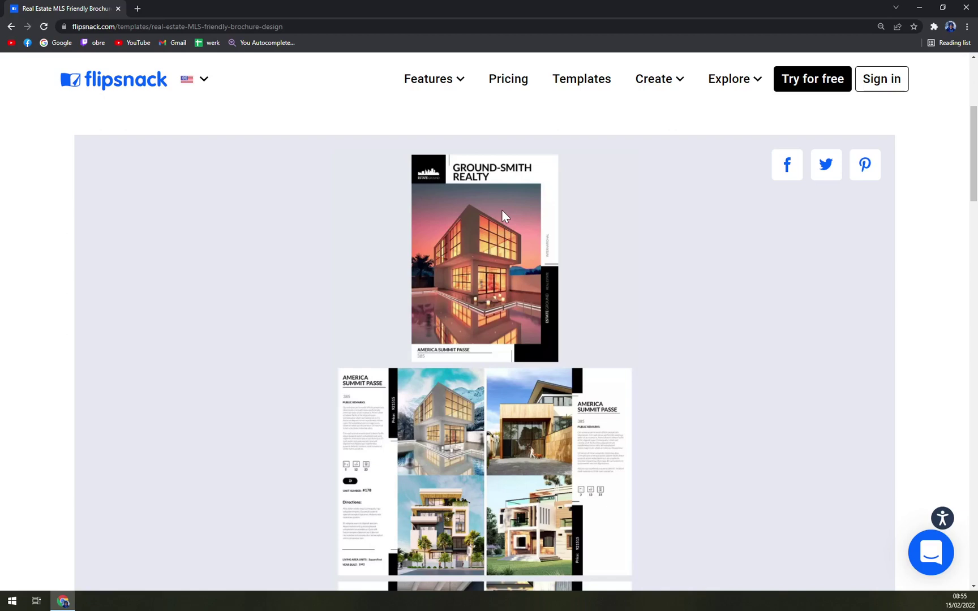
pyautogui.scroll(-3, 429, 202)
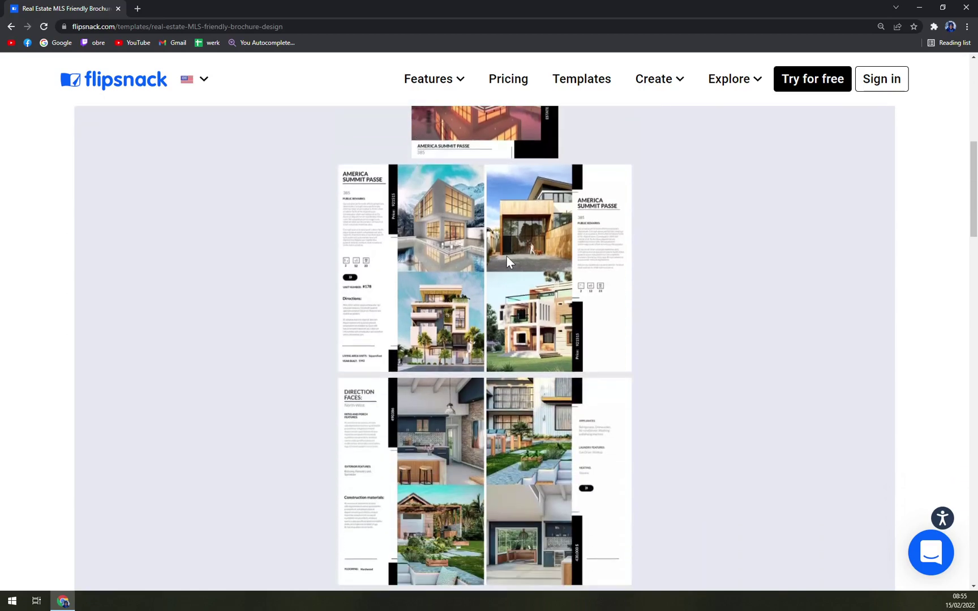
pyautogui.scroll(-2, 446, 249)
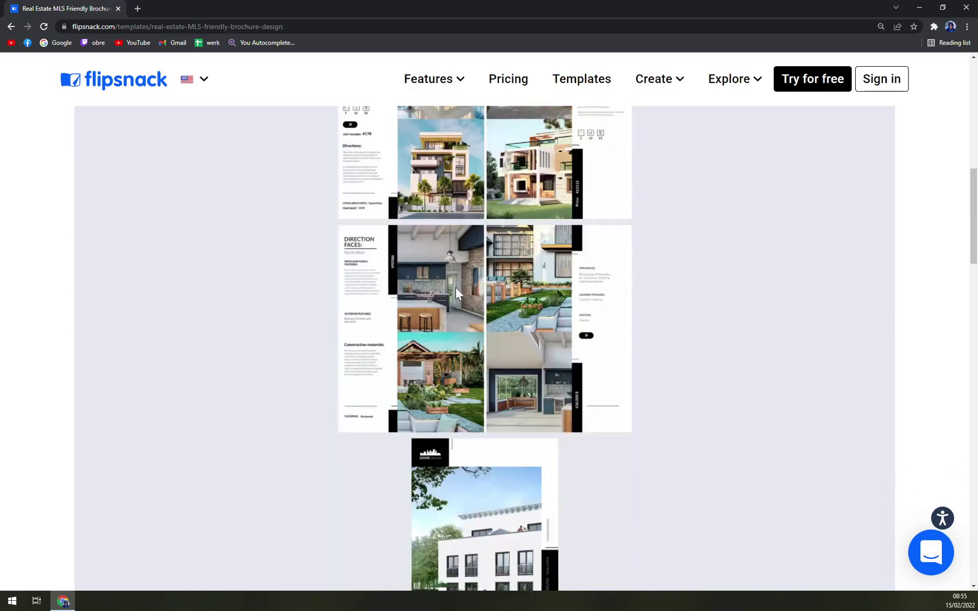
pyautogui.scroll(6, 453, 239)
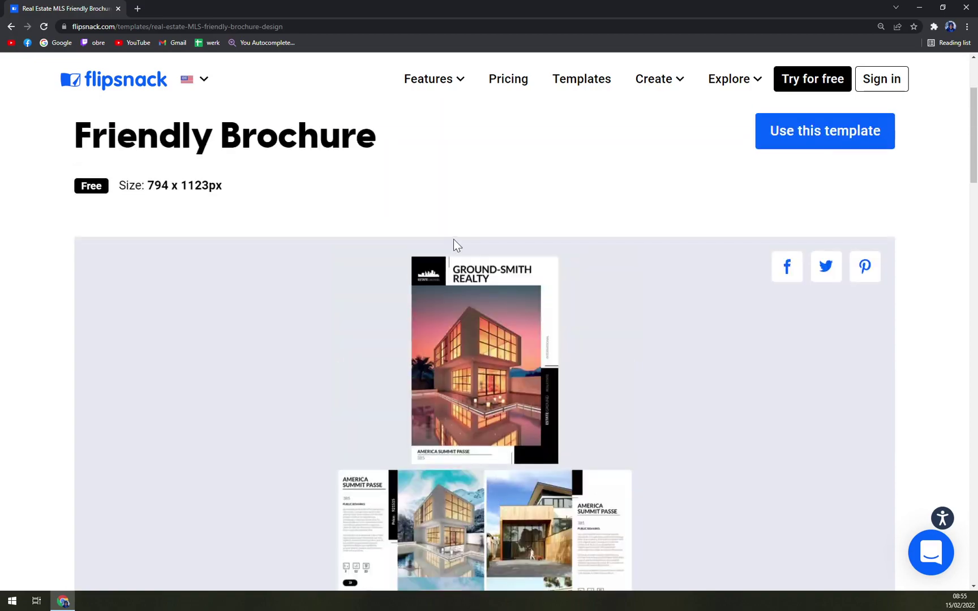
pyautogui.hotkey('alt', 'Left')
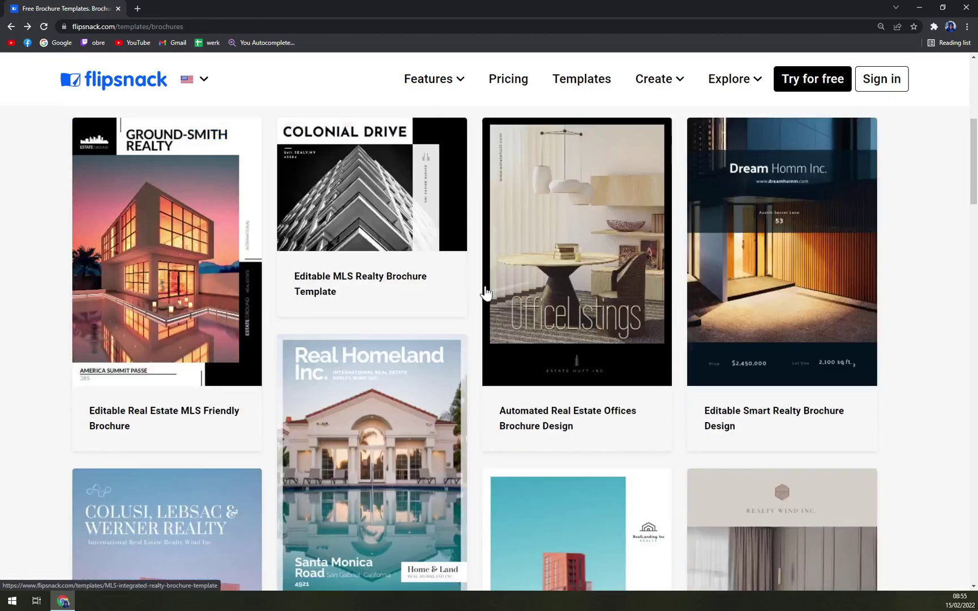
pyautogui.scroll(-5, 485, 292)
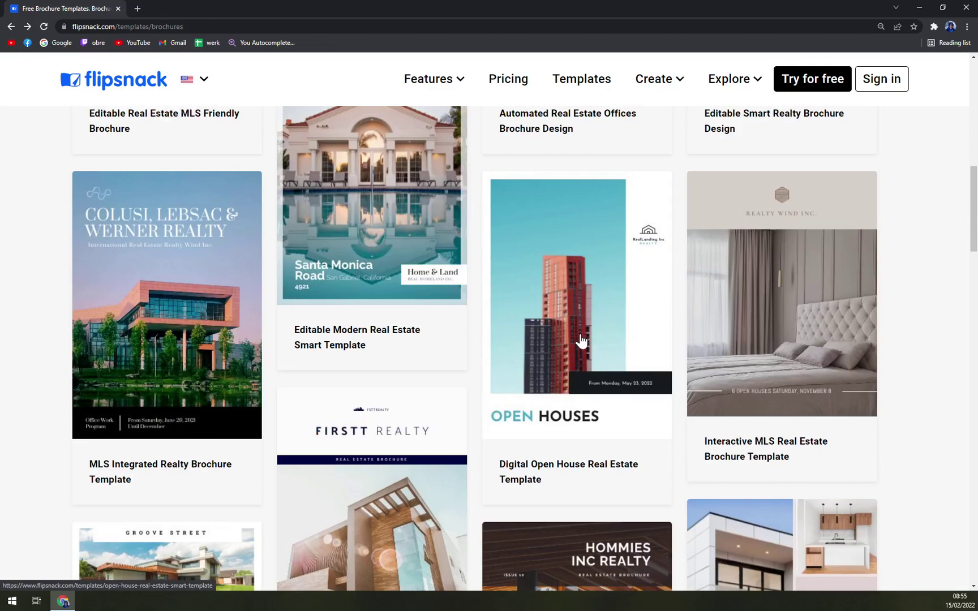
pyautogui.scroll(10, 581, 339)
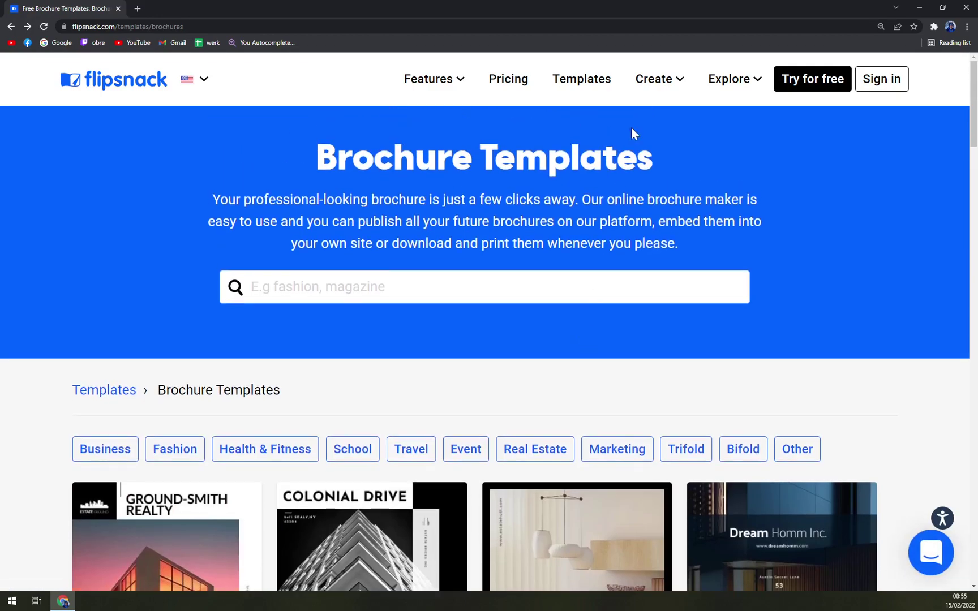
# Start a free signup and create the account with Google sign-in, choosing the Google account.
pyautogui.click(824, 81)
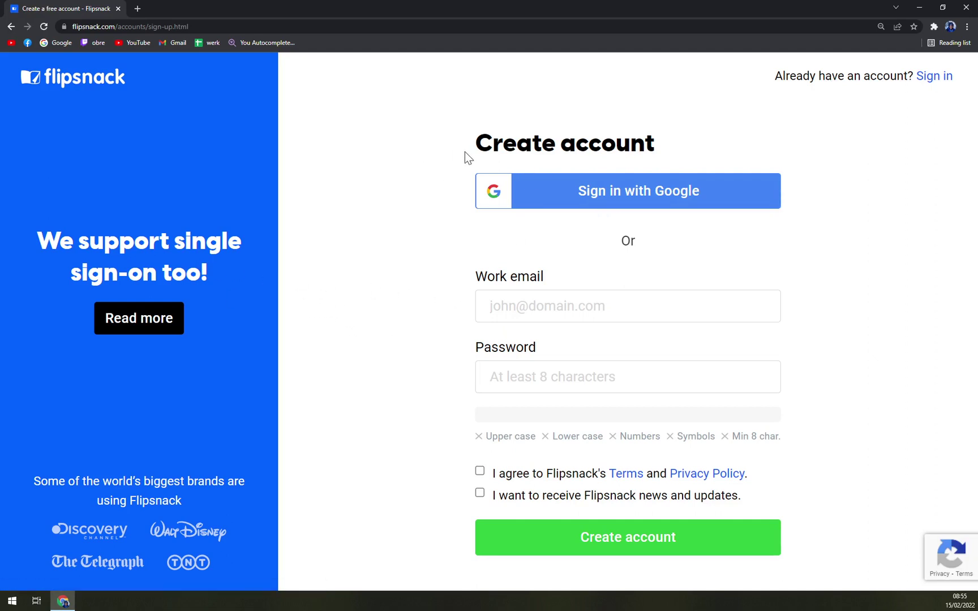
pyautogui.moveTo(465, 154); pyautogui.dragTo(657, 144)
pyautogui.click(679, 138)
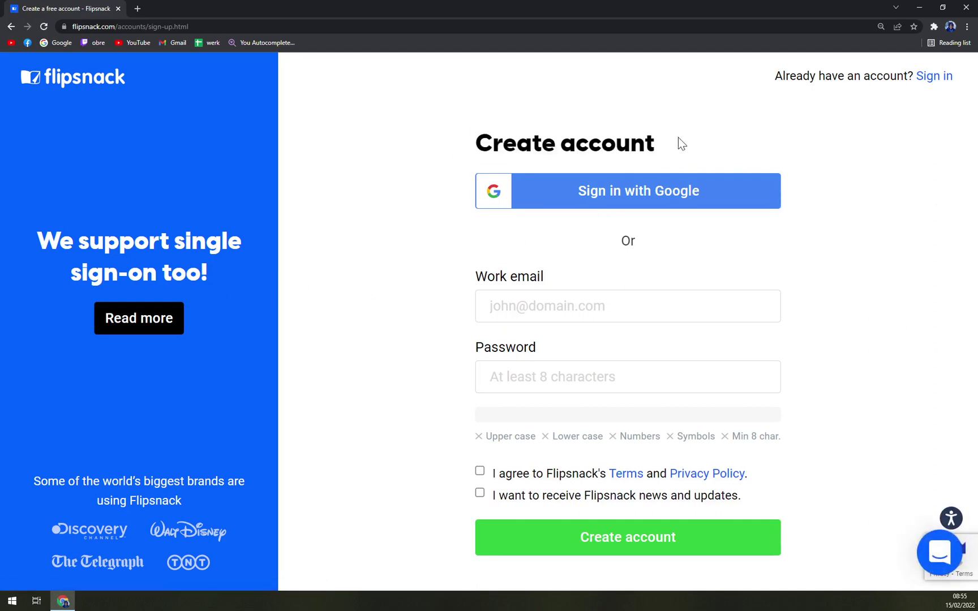
pyautogui.click(637, 196)
pyautogui.click(554, 205)
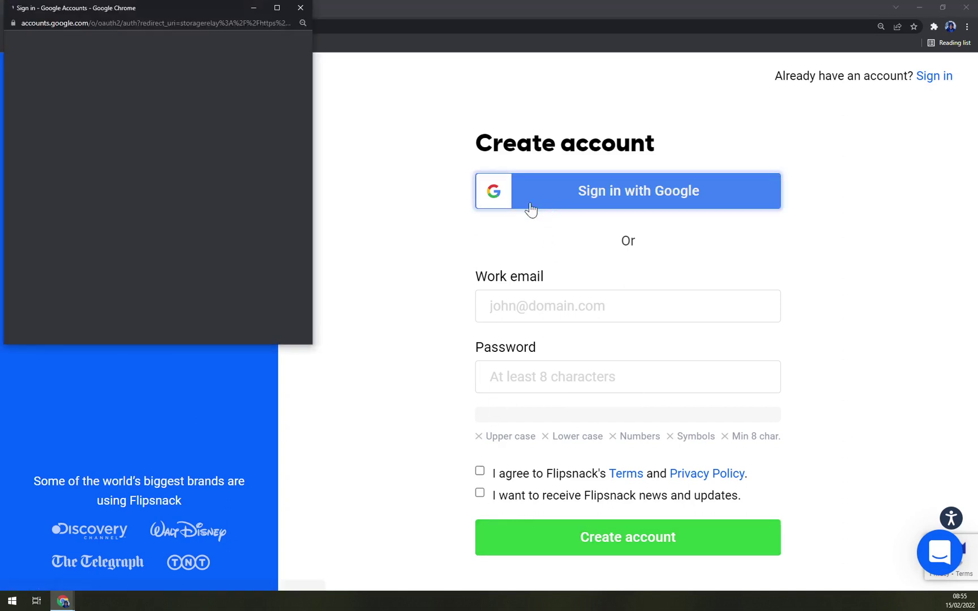
pyautogui.click(105, 183)
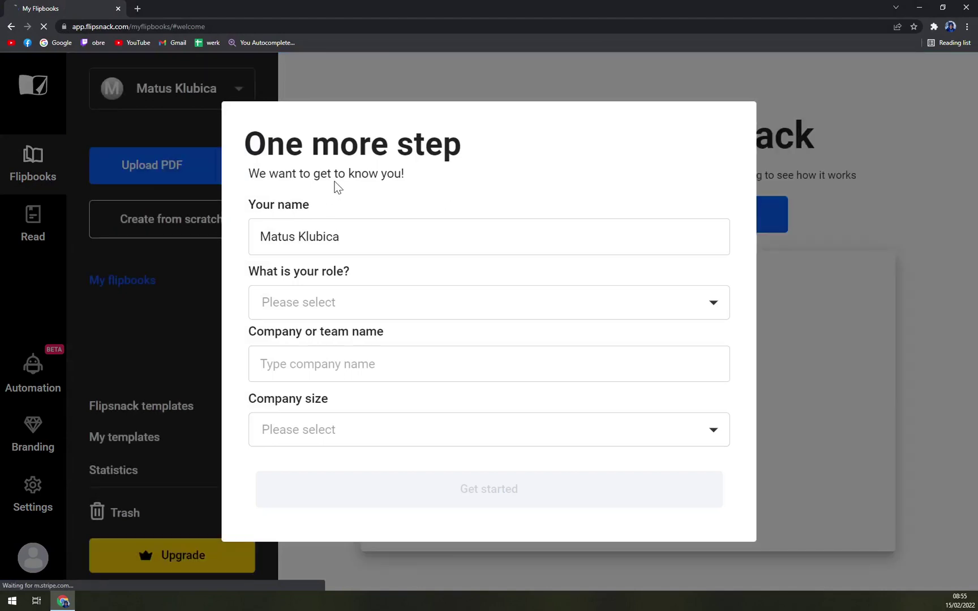
# Fill in role Designer, a company name and 1-3 employees, then submit the form.
pyautogui.click(289, 304)
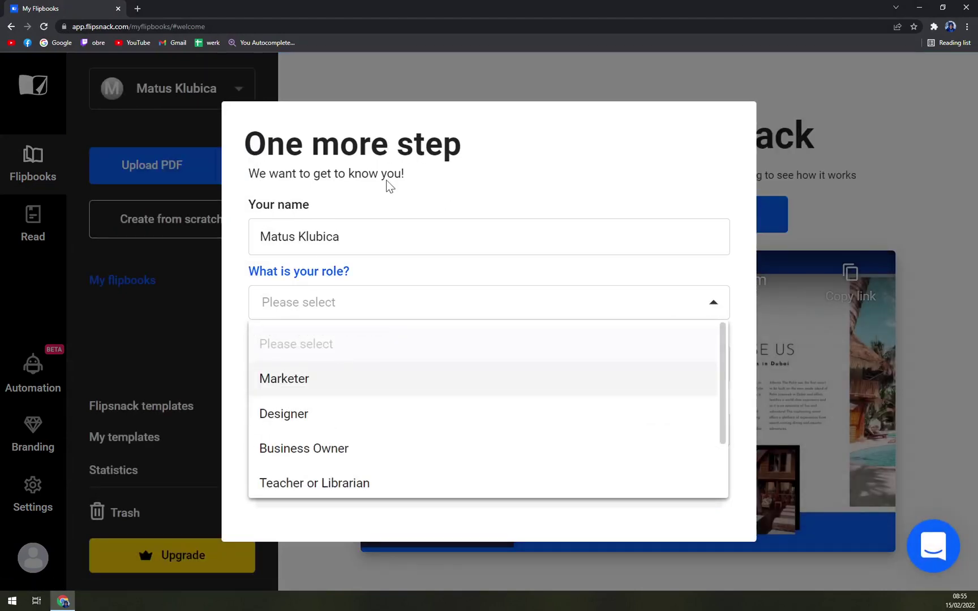
pyautogui.scroll(-2, 317, 402)
pyautogui.click(291, 372)
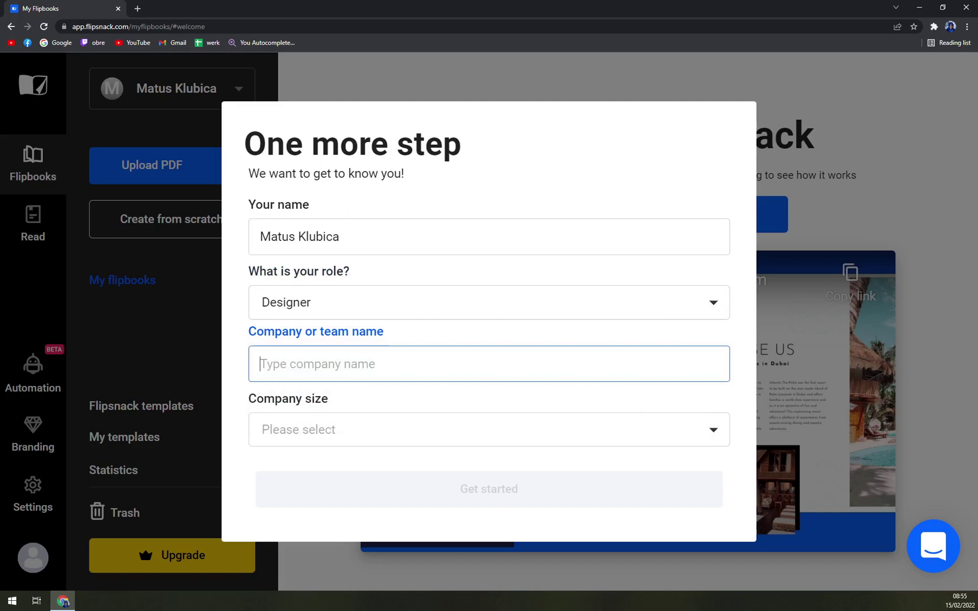
pyautogui.write('Matthew Tips')
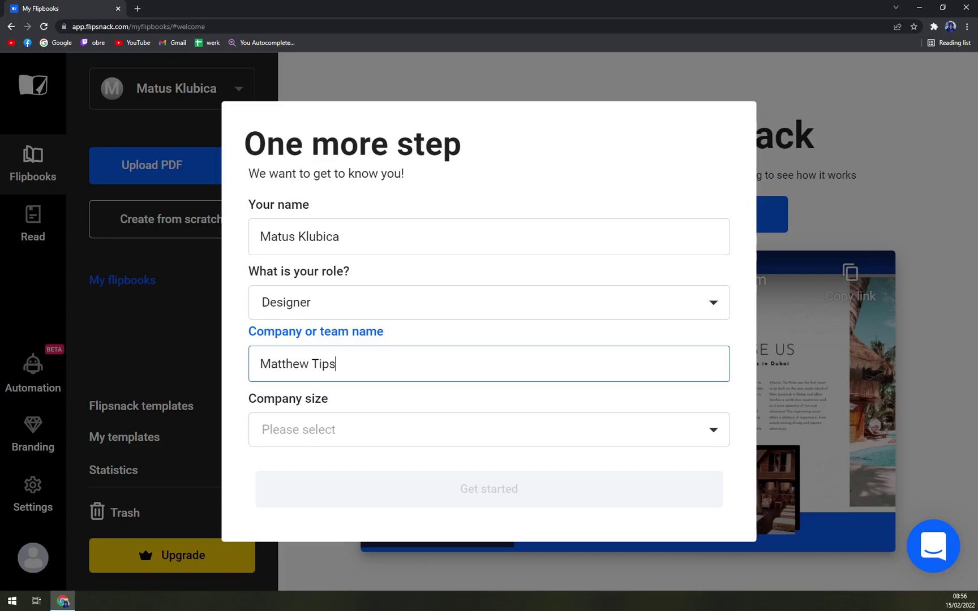
pyautogui.press('Tab')
pyautogui.click(327, 424)
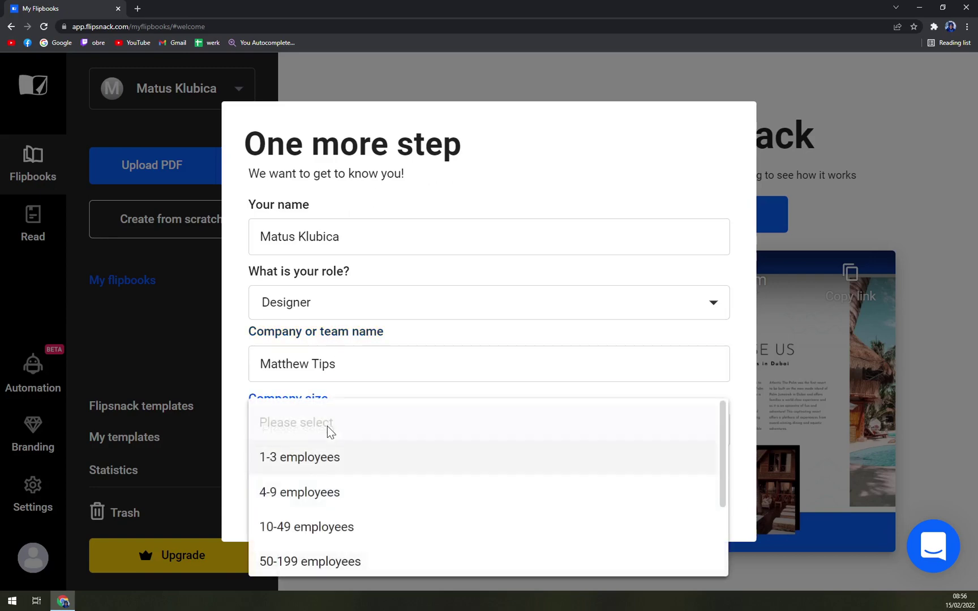
pyautogui.click(313, 469)
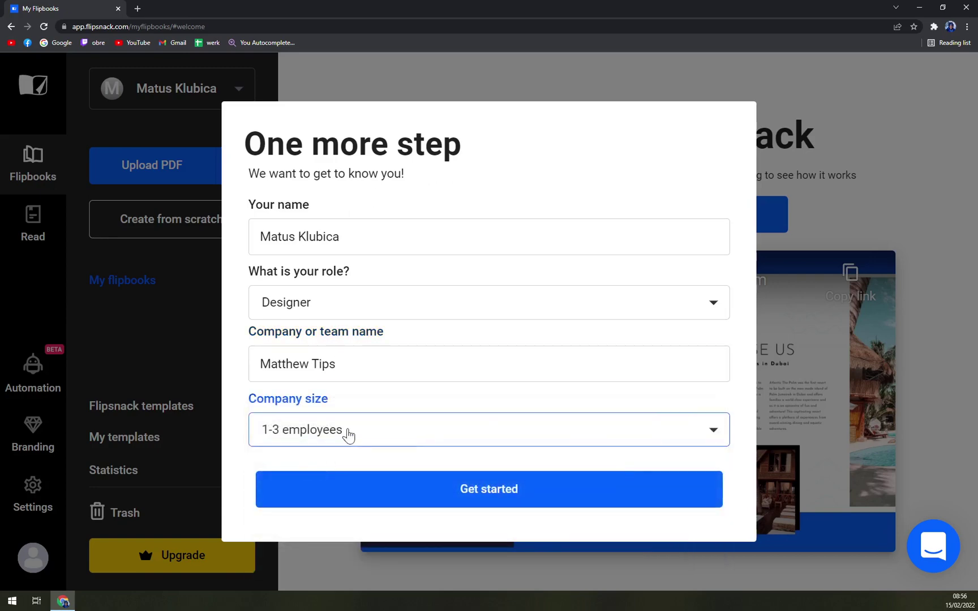
pyautogui.click(446, 499)
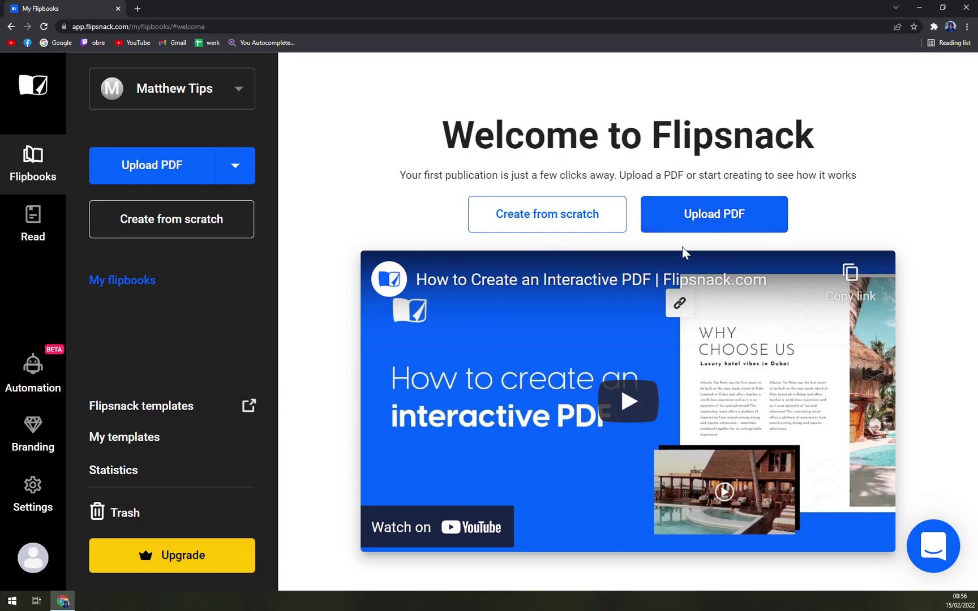
# Create a blank A4 (794 x 1123 px) flipbook from scratch.
pyautogui.click(559, 222)
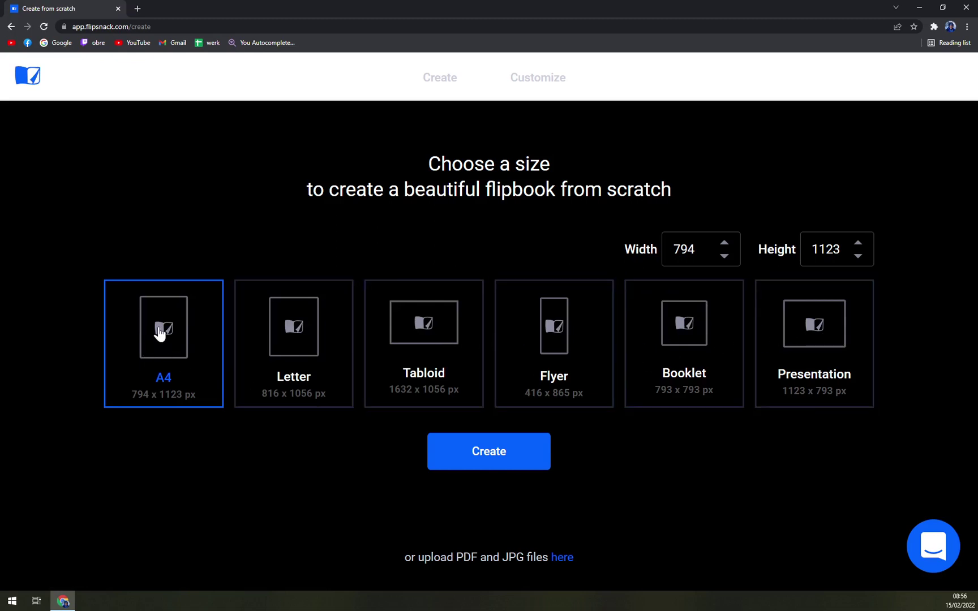
pyautogui.click(458, 446)
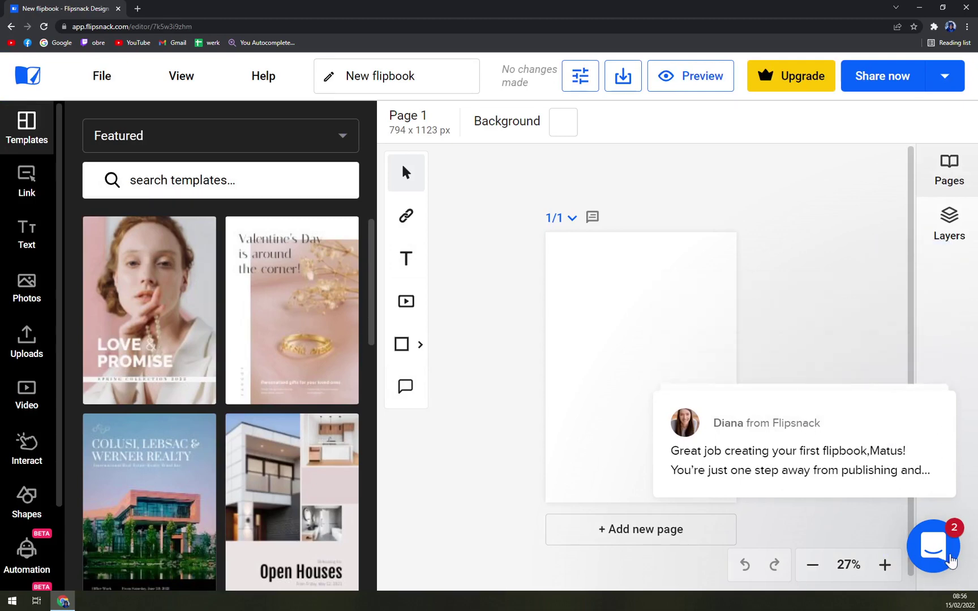
# Clear the tip notifications and open the 12-page GO GREEN! template's pages.
pyautogui.moveTo(890, 309)
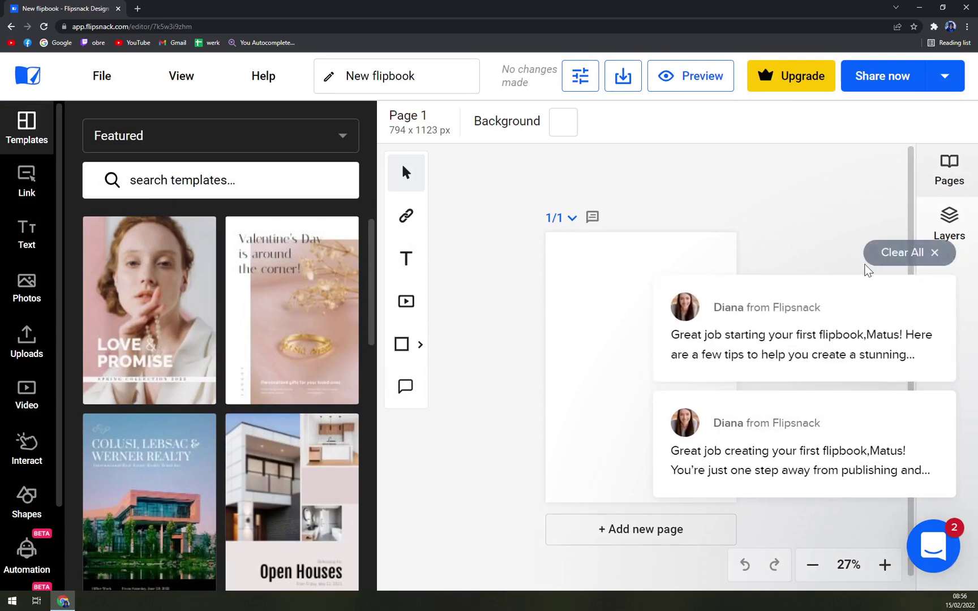
pyautogui.click(900, 253)
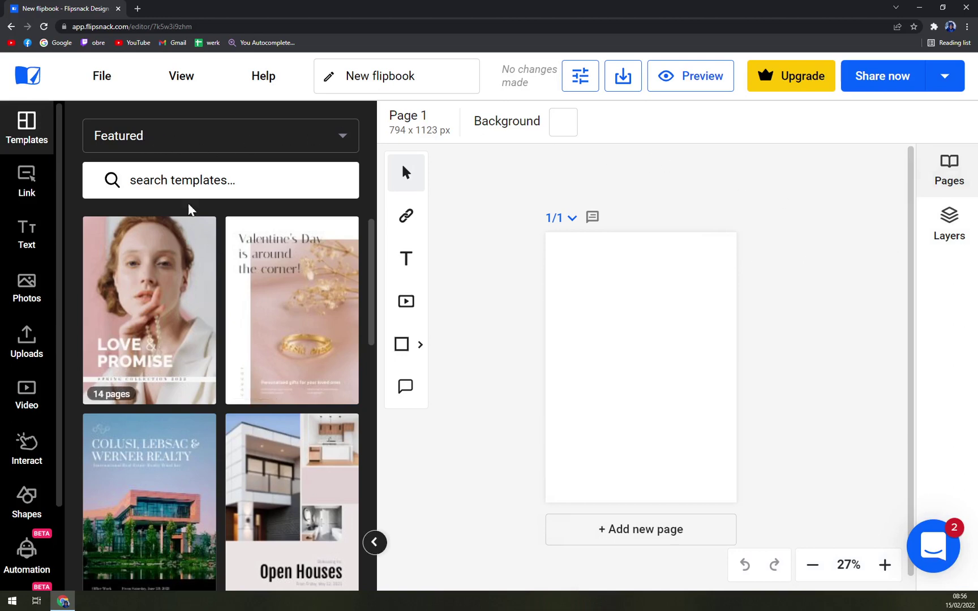
pyautogui.scroll(-3, 232, 385)
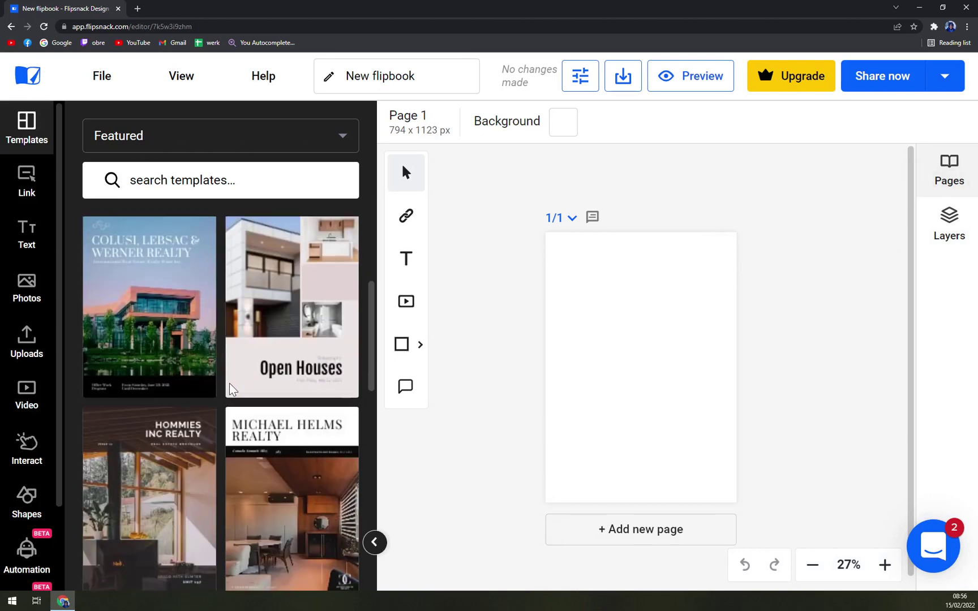
pyautogui.scroll(-3, 232, 390)
pyautogui.scroll(4, 241, 357)
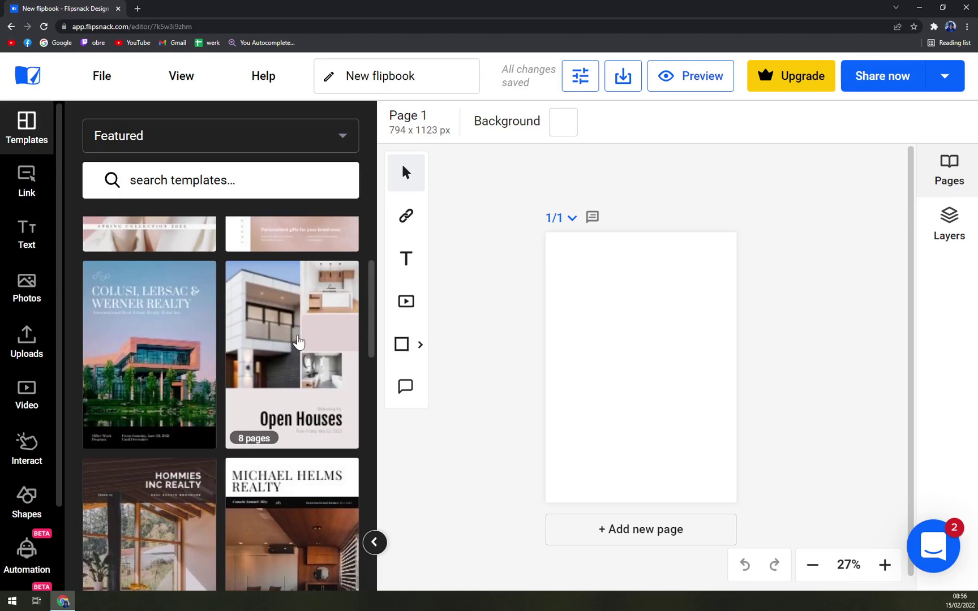
pyautogui.scroll(-6, 294, 339)
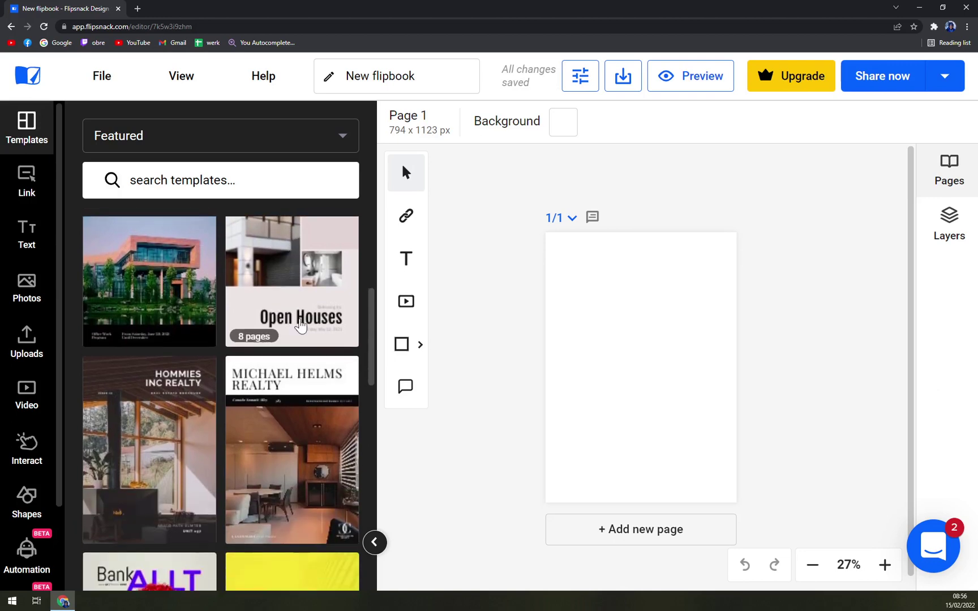
pyautogui.scroll(-5, 314, 334)
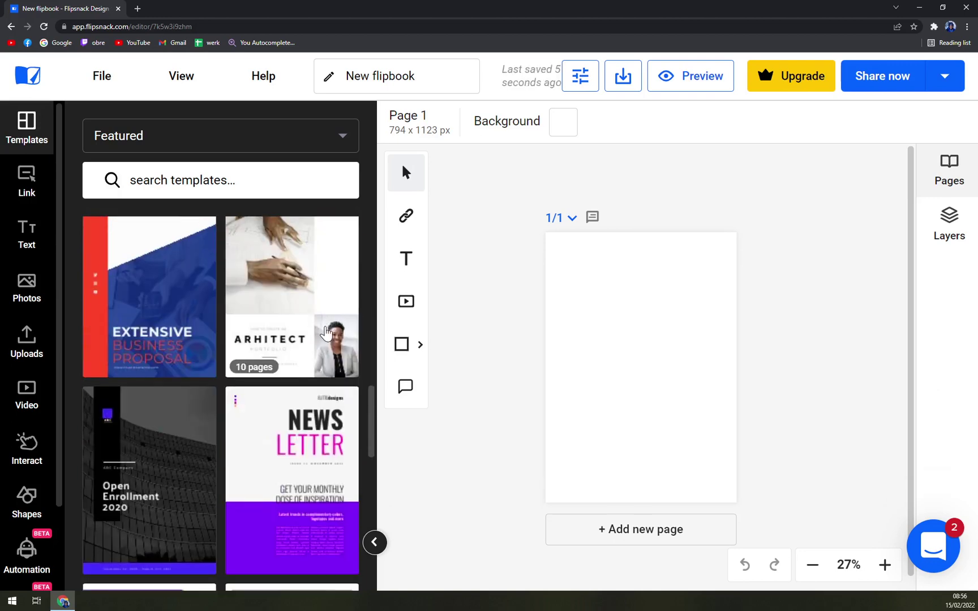
pyautogui.scroll(-3, 320, 331)
pyautogui.scroll(-3, 304, 302)
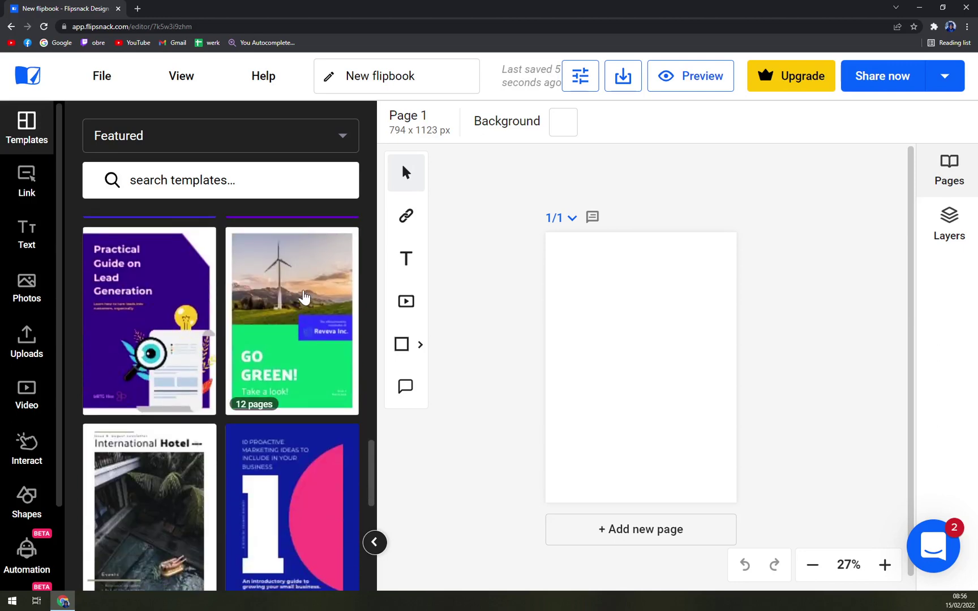
pyautogui.click(290, 286)
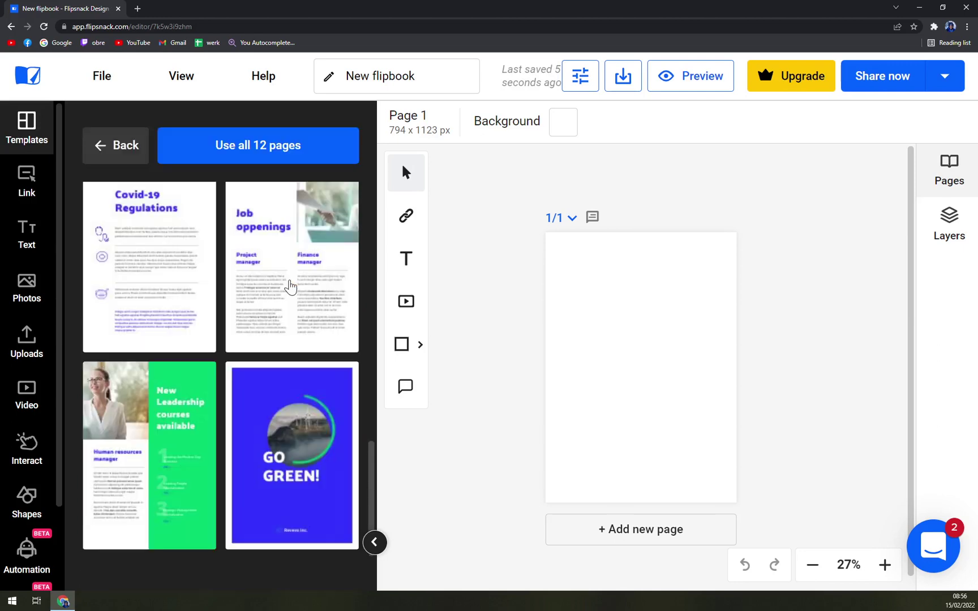
pyautogui.scroll(8, 286, 340)
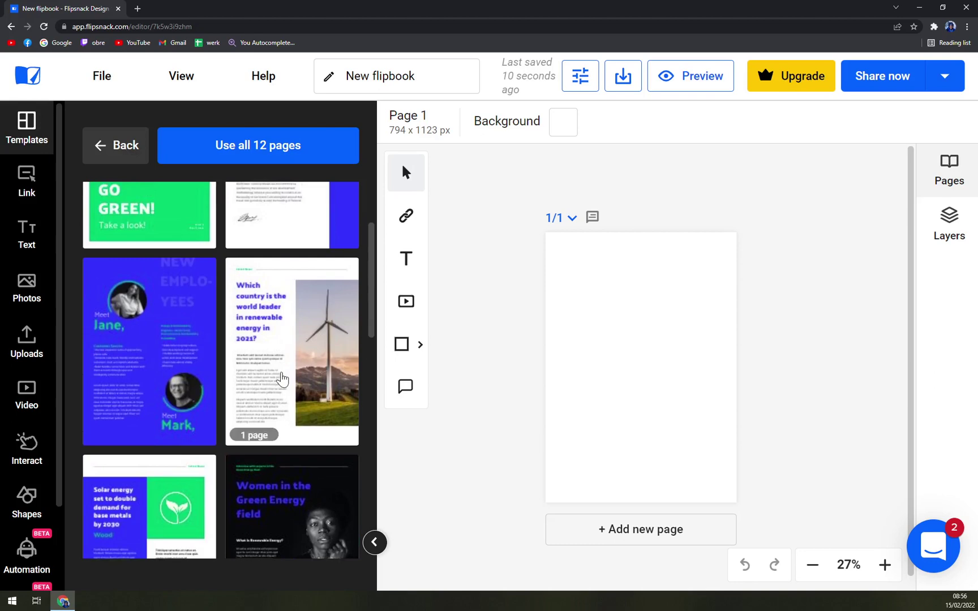
pyautogui.scroll(2, 282, 379)
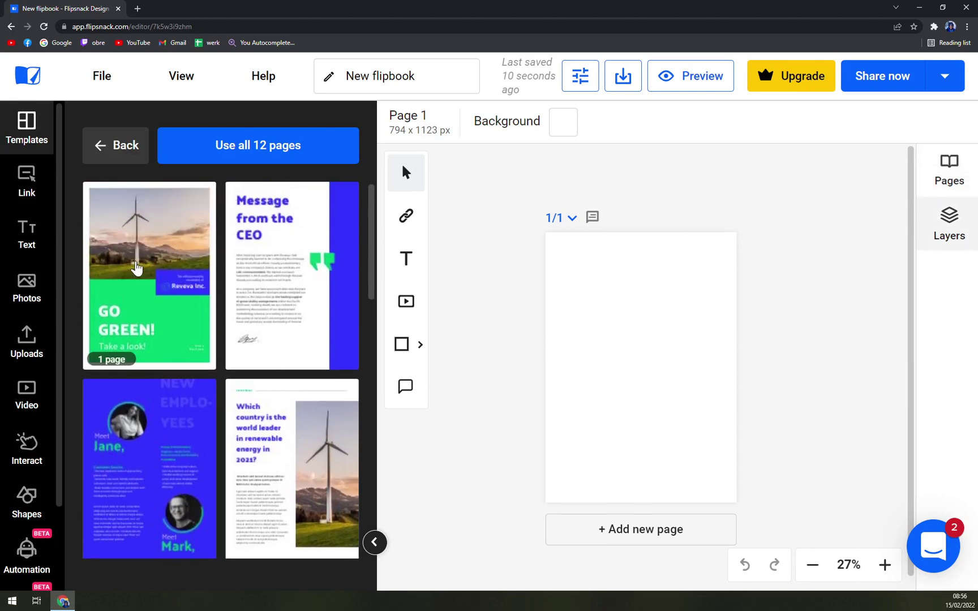
# Apply the GO GREEN! cover to page 1 and add a 'Message from the CEO' page 2.
pyautogui.moveTo(136, 268); pyautogui.dragTo(642, 343)
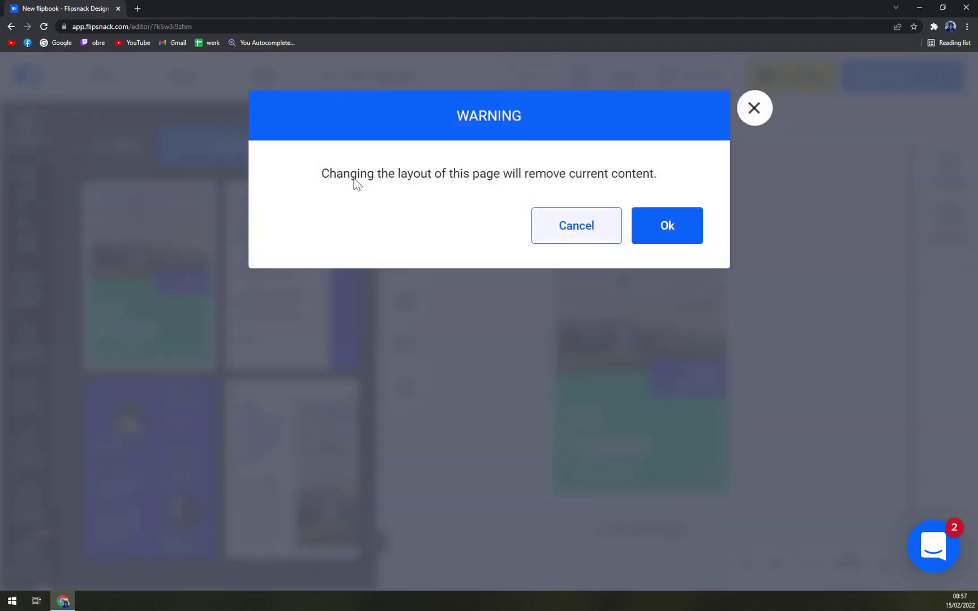
pyautogui.click(660, 227)
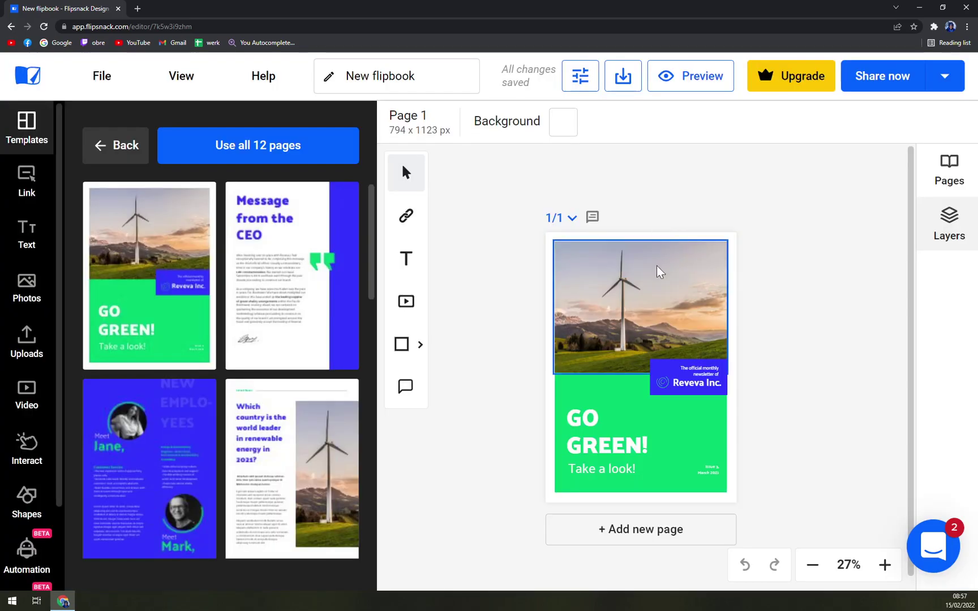
pyautogui.click(667, 516)
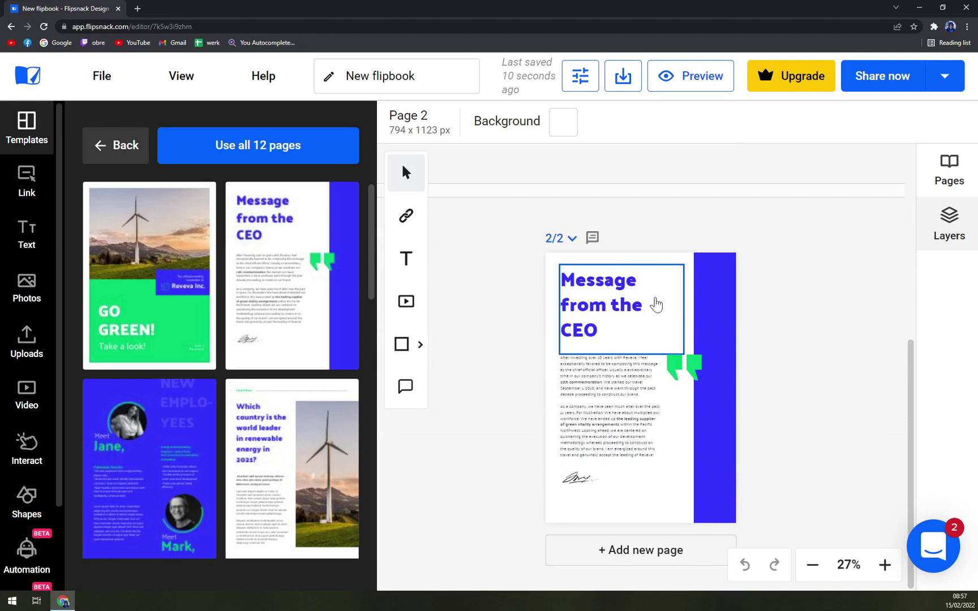
pyautogui.hotkey('ctrl', '-')
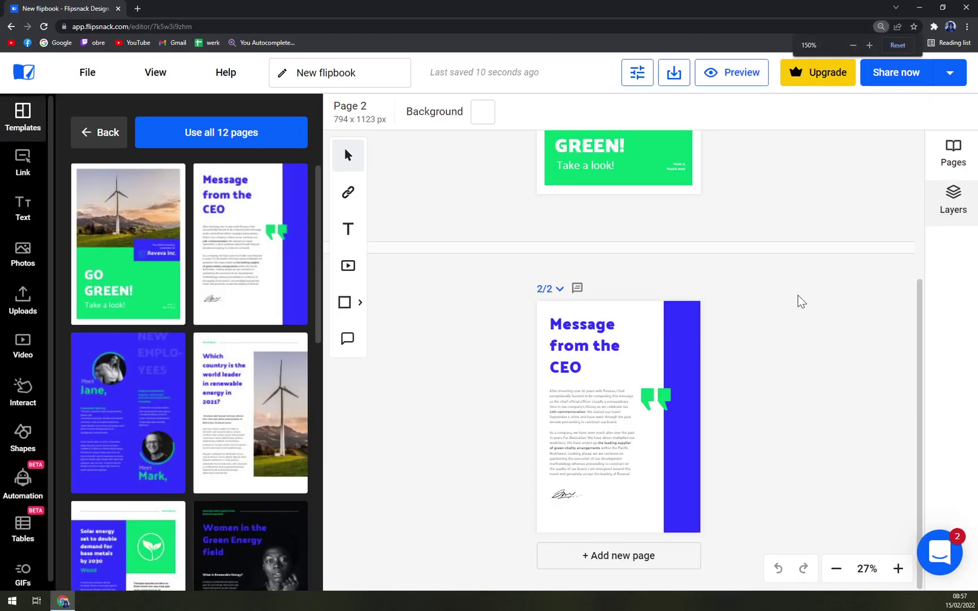
# Nudge the CEO page's body text block slightly lower.
pyautogui.hotkey('ctrl', '+')
pyautogui.hotkey('ctrl', '+')
pyautogui.hotkey('ctrl', '-')
pyautogui.hotkey('ctrl', '-')
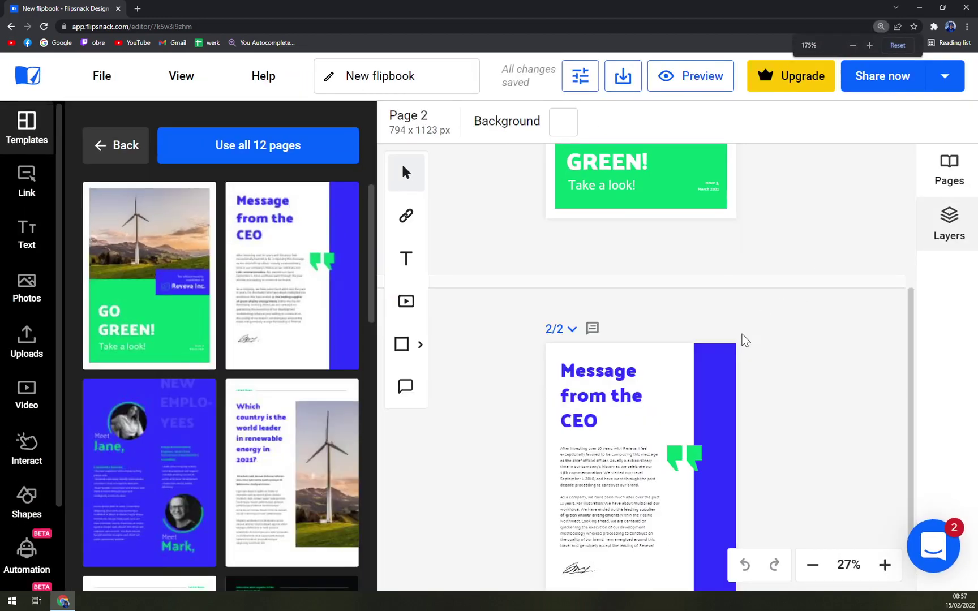
pyautogui.click(601, 434)
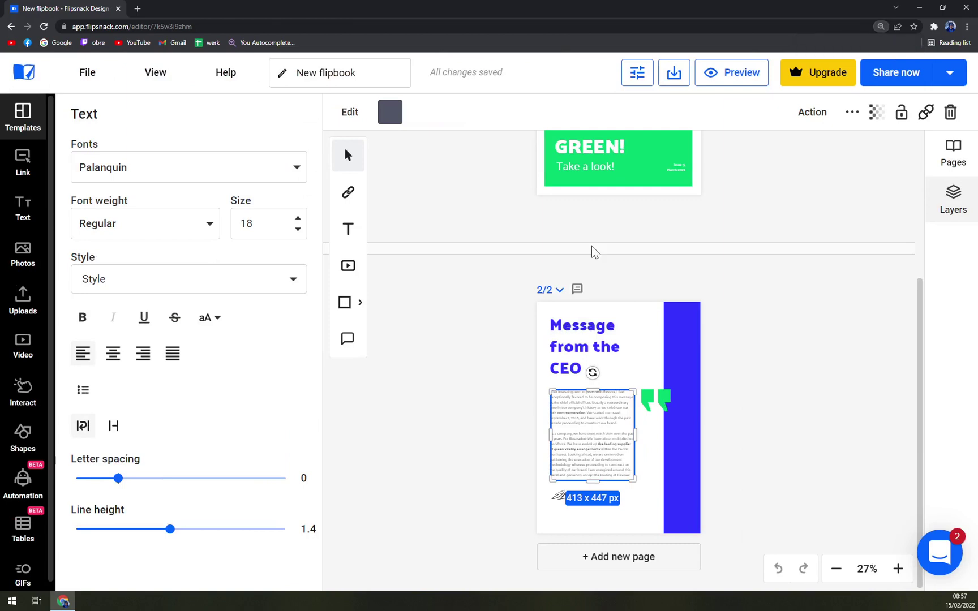
pyautogui.moveTo(600, 424); pyautogui.dragTo(604, 430)
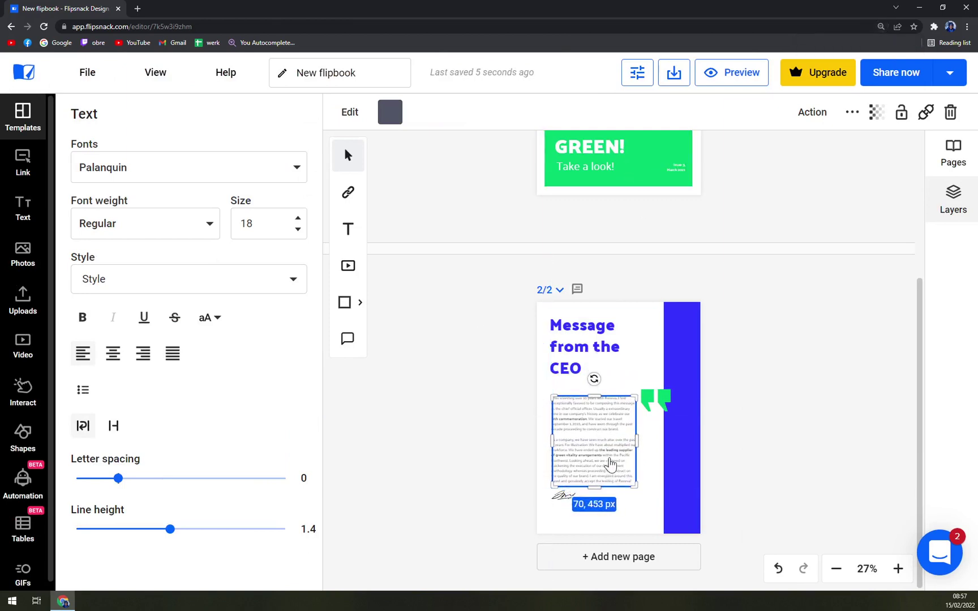
pyautogui.doubleClick(608, 455)
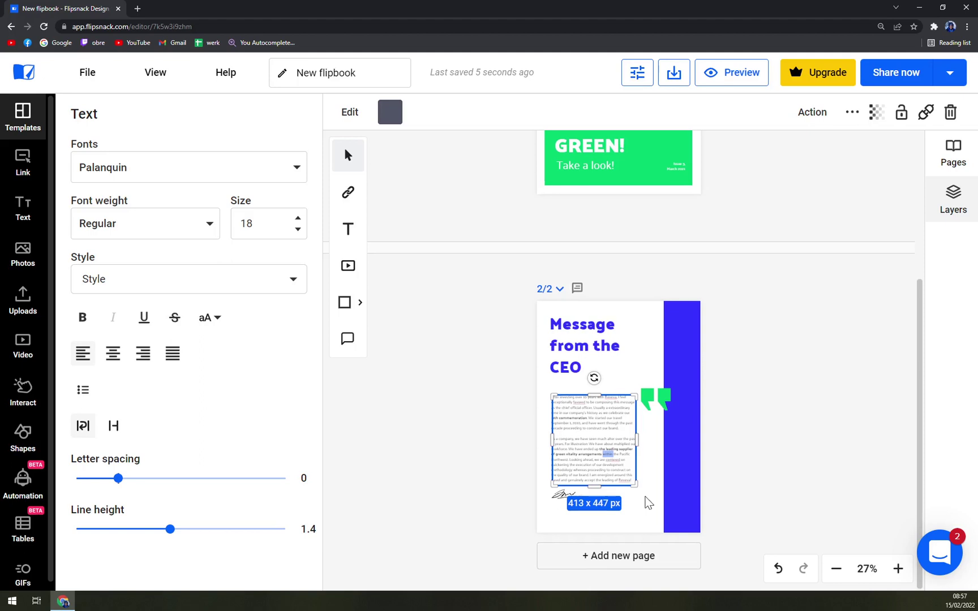
pyautogui.scroll(2, 760, 502)
pyautogui.scroll(-2, 791, 405)
# Check the font list, select and deselect the green quote mark, then show text options.
pyautogui.click(184, 169)
pyautogui.click(405, 260)
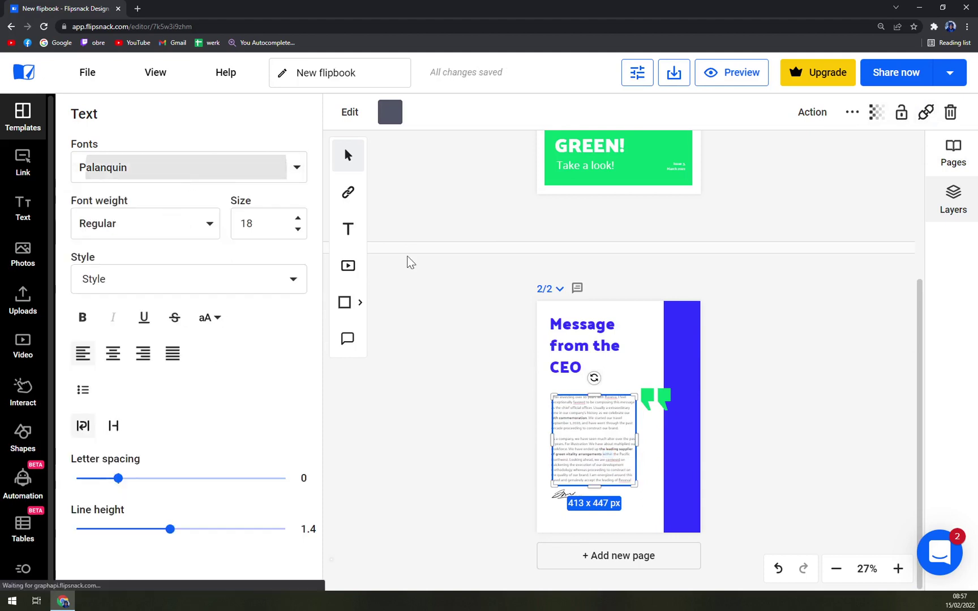
pyautogui.click(747, 399)
pyautogui.click(662, 401)
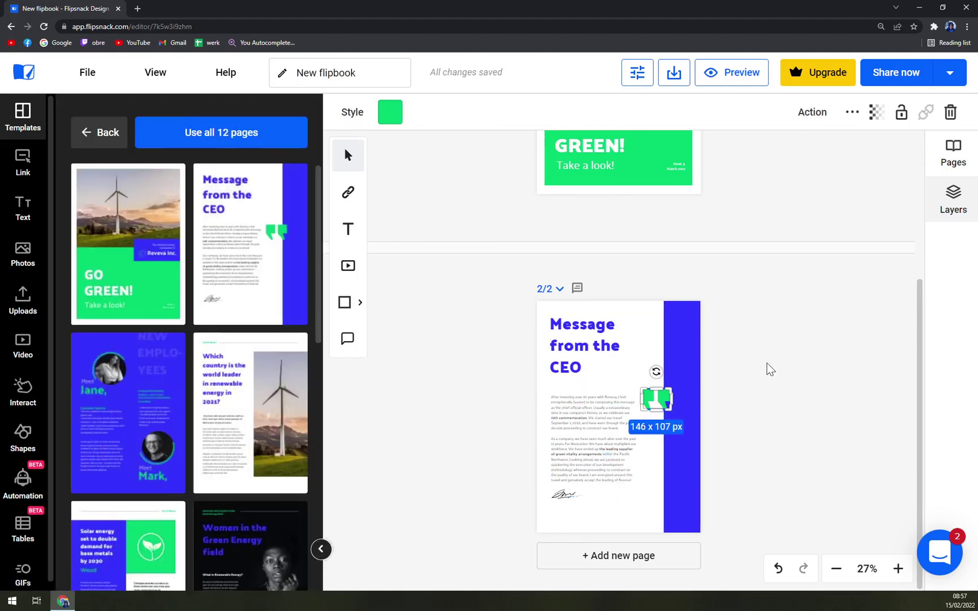
pyautogui.click(779, 363)
pyautogui.click(23, 209)
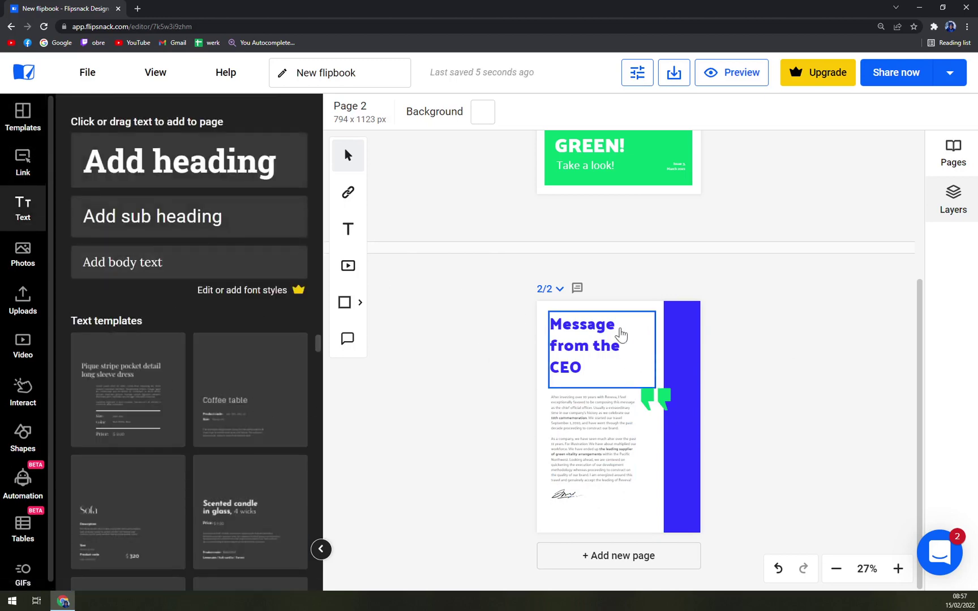
# Switch the side panel to the Featured templates gallery and pick the link hotspot tool.
pyautogui.click(31, 127)
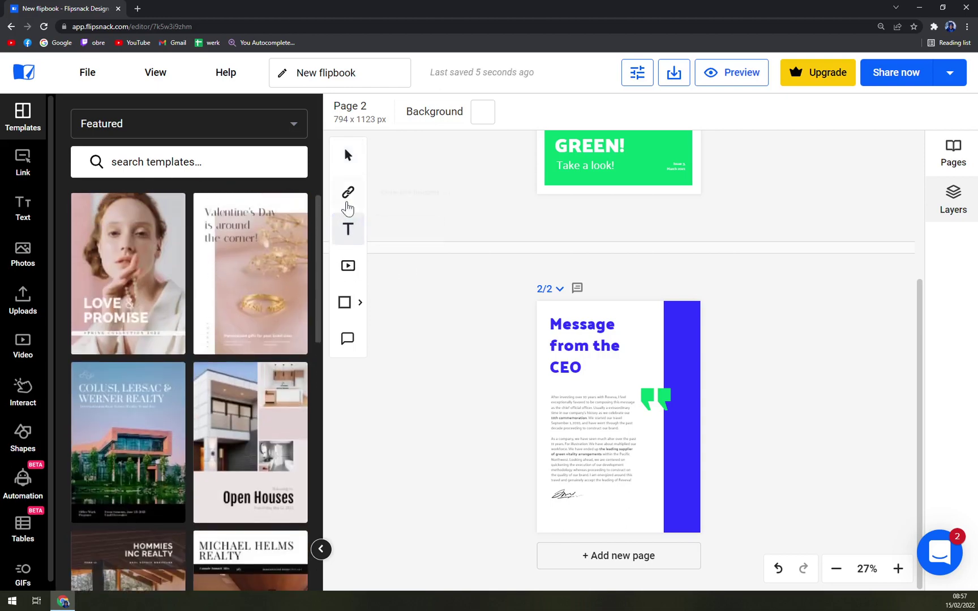
pyautogui.click(346, 194)
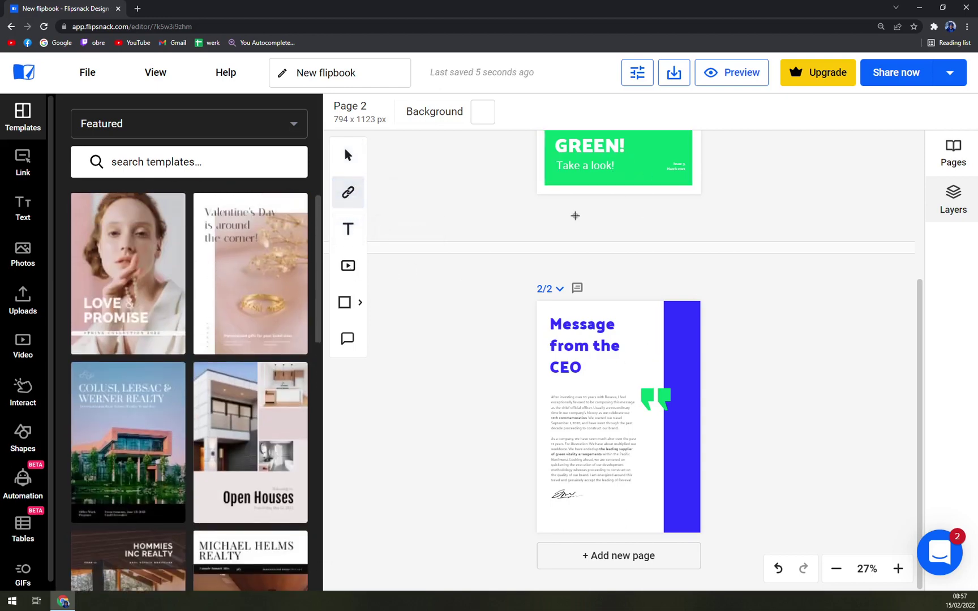
pyautogui.press('Escape')
pyautogui.click(340, 72)
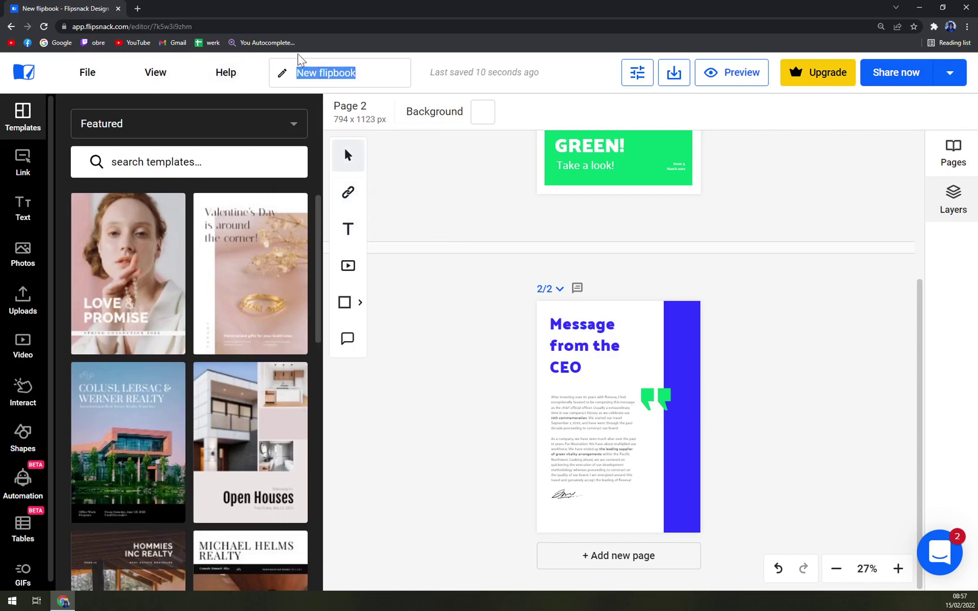
pyautogui.scroll(-15, 255, 362)
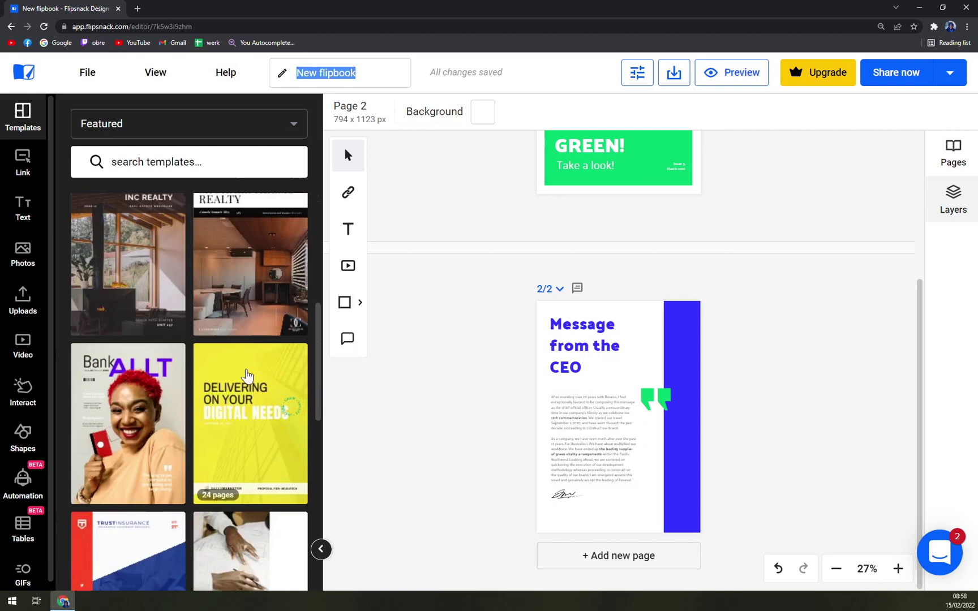
pyautogui.scroll(4, 456, 352)
pyautogui.scroll(8, 284, 269)
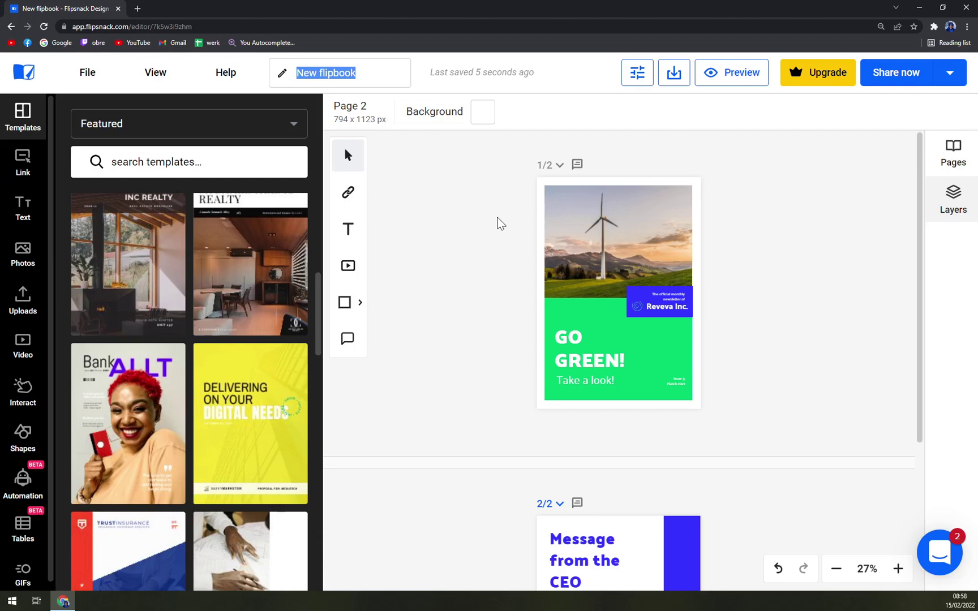
pyautogui.click(16, 248)
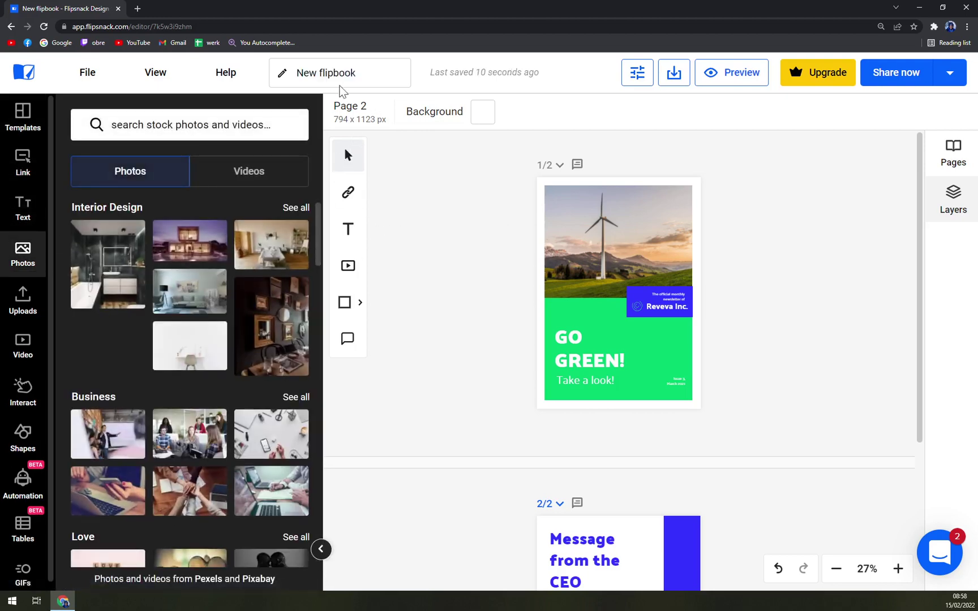
# Create a new blank A4 flipbook (794 x 1123 px) from scratch via My Flipbooks.
pyautogui.click(29, 116)
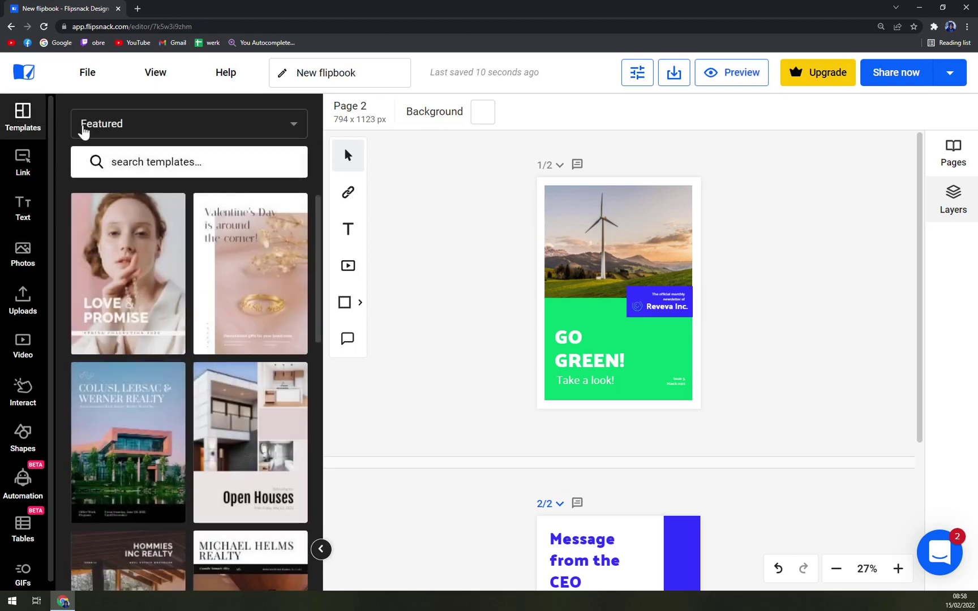
pyautogui.click(23, 72)
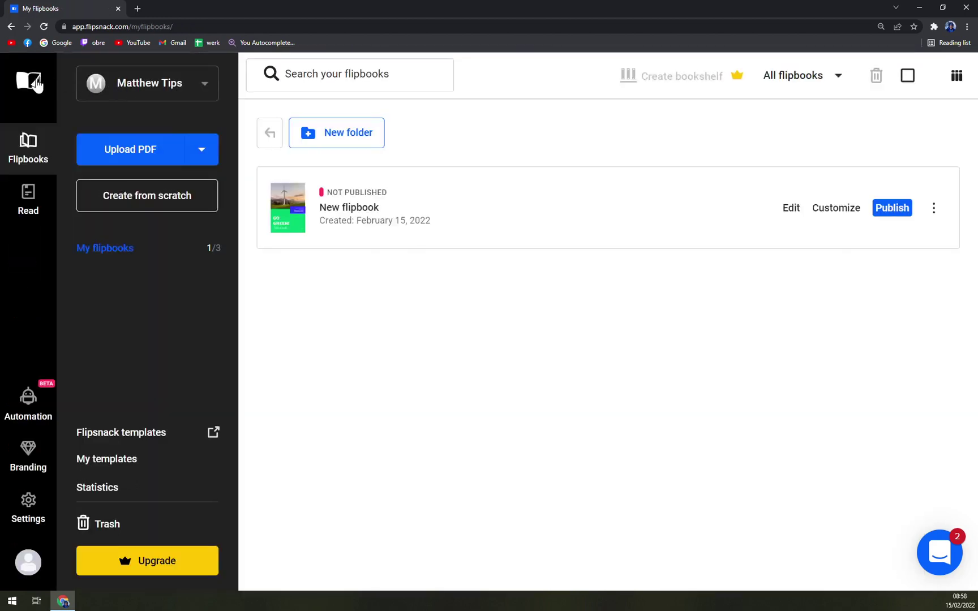
pyautogui.click(151, 196)
pyautogui.click(486, 393)
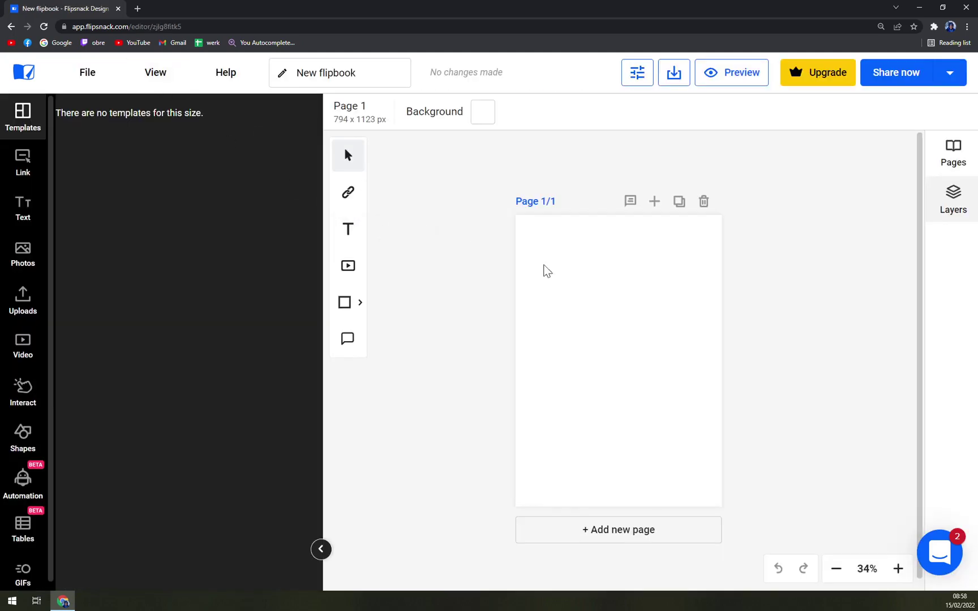
# Collapse the Templates side panel so the blank page fills the canvas.
pyautogui.click(20, 127)
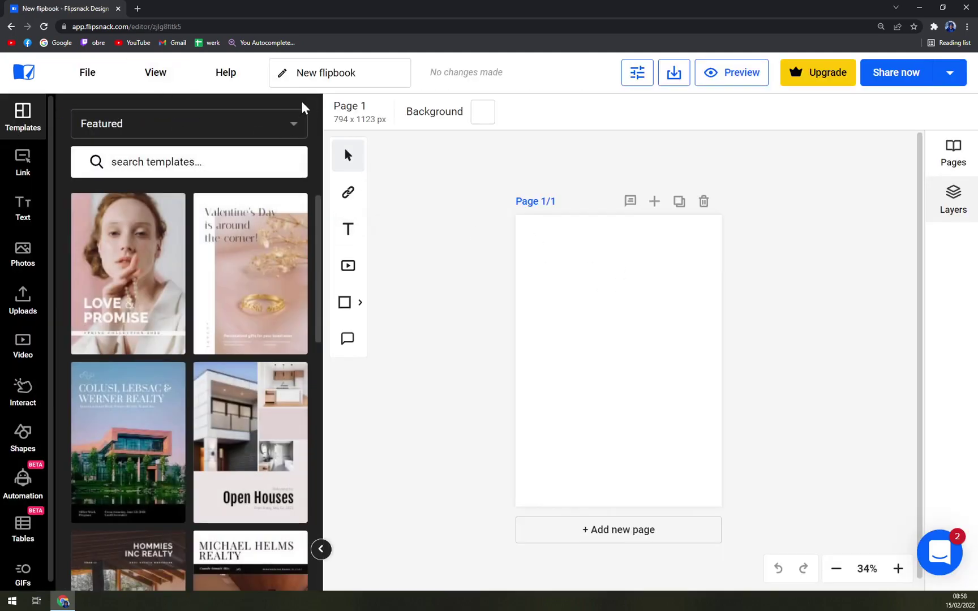
pyautogui.click(321, 549)
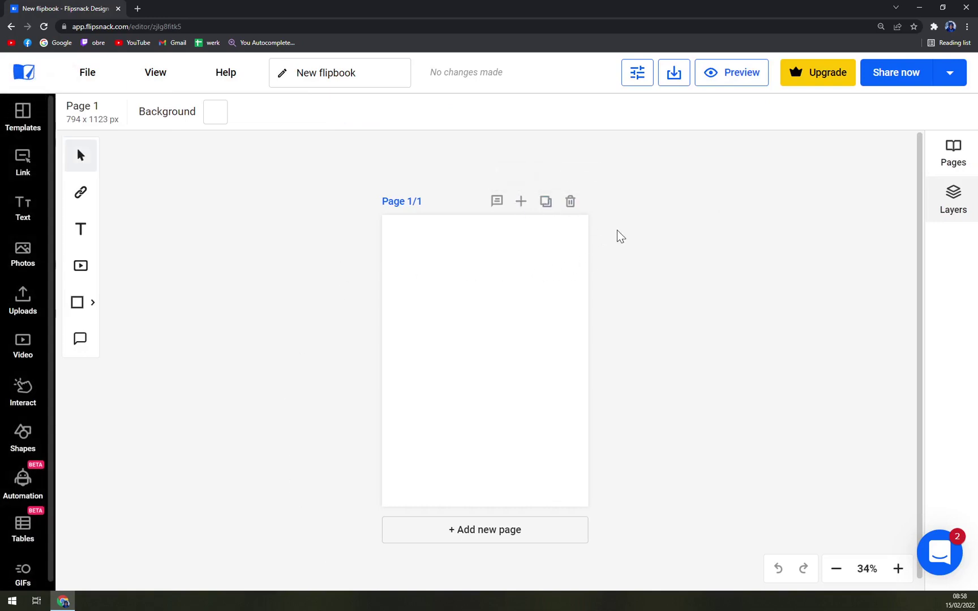
pyautogui.hotkey('ctrl', '-')
pyautogui.hotkey('ctrl', '+')
pyautogui.hotkey('ctrl', '+')
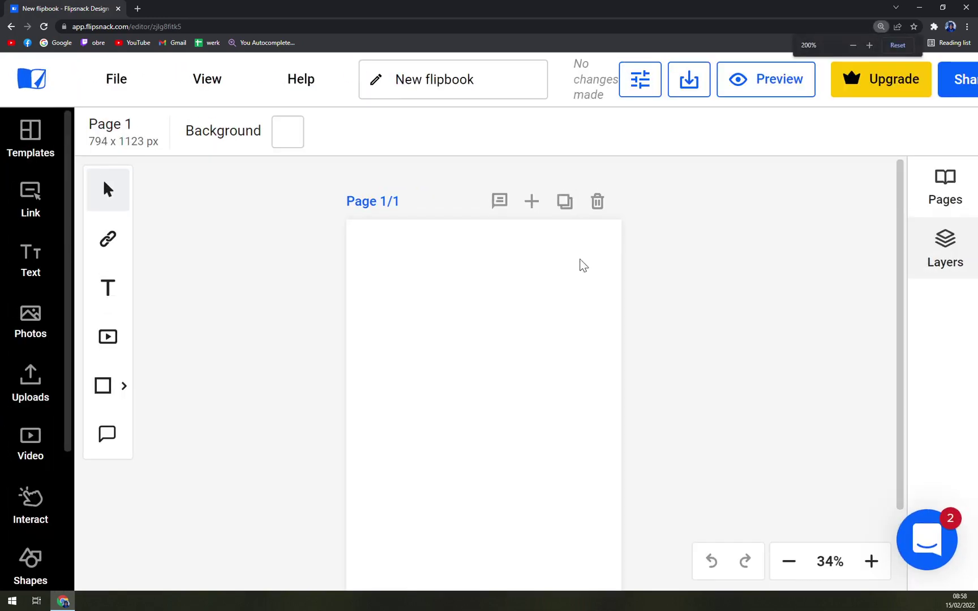
# Add an 'Add heading' text box near the top of the page and stretch it wider.
pyautogui.click(107, 289)
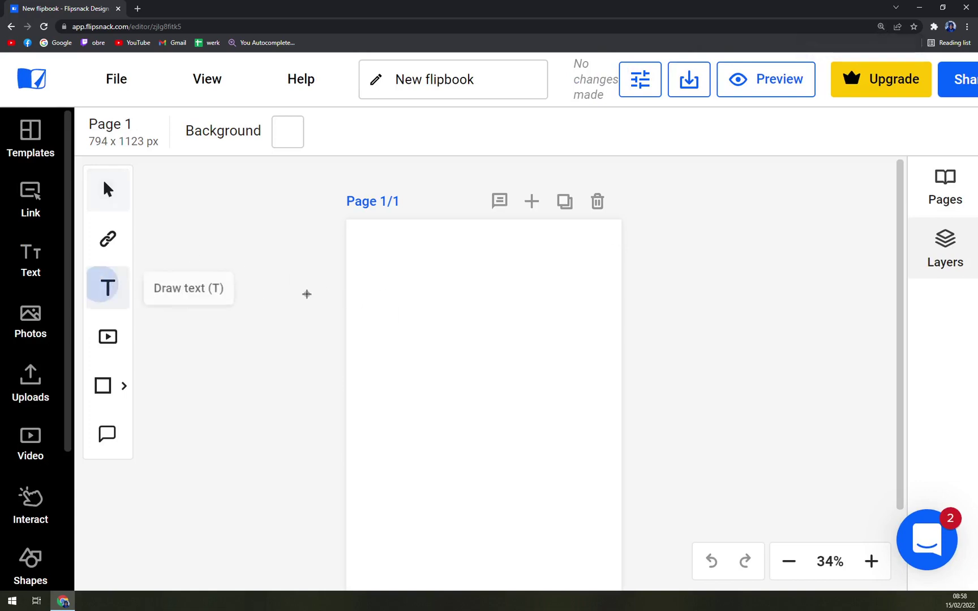
pyautogui.click(399, 338)
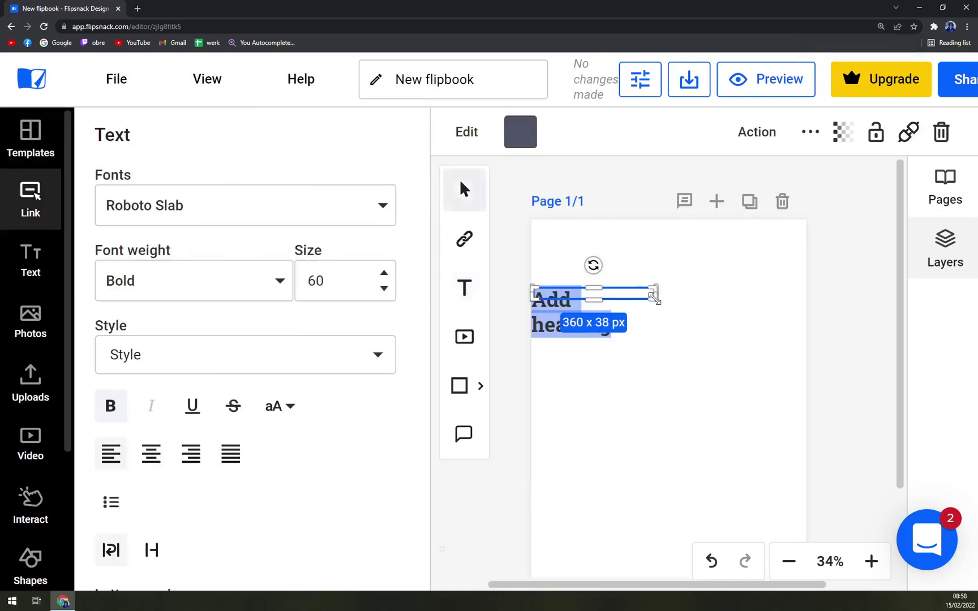
pyautogui.moveTo(654, 298); pyautogui.dragTo(793, 403)
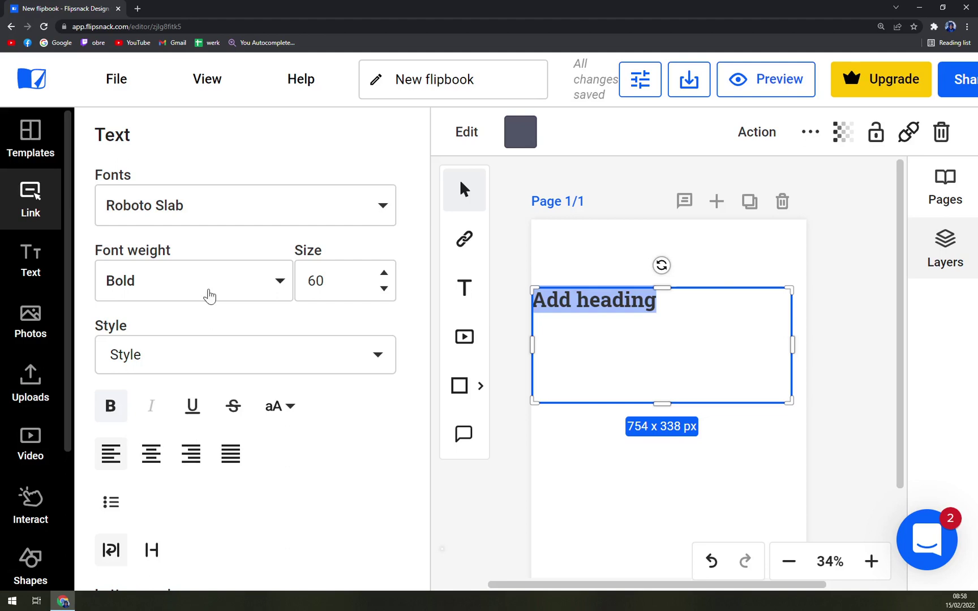
pyautogui.moveTo(646, 300); pyautogui.dragTo(667, 268)
# Bring up the Link options for the selected heading.
pyautogui.click(806, 270)
pyautogui.hotkey('ctrl', '-')
pyautogui.hotkey('ctrl', '-')
pyautogui.hotkey('ctrl', '-')
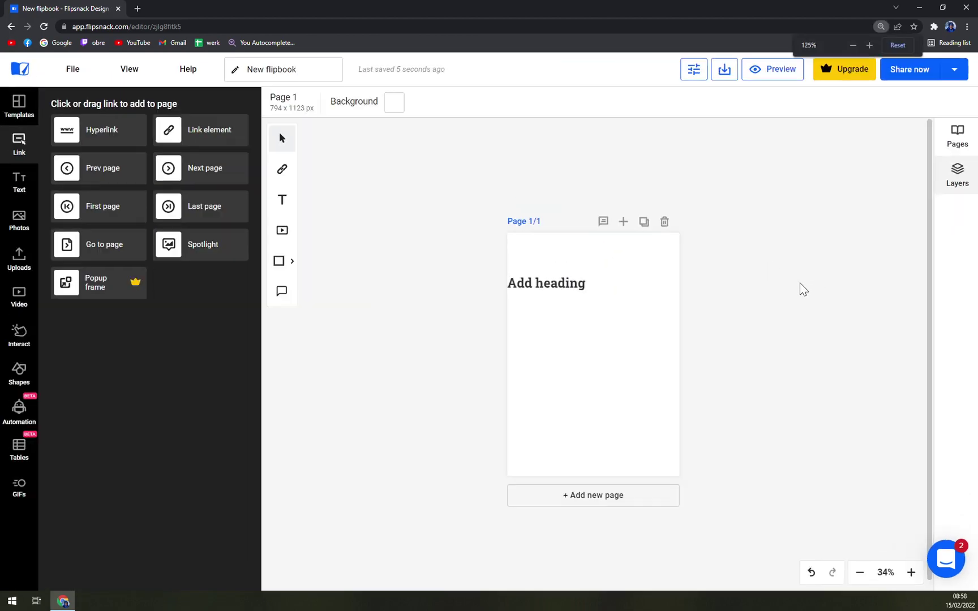
pyautogui.hotkey('ctrl', '+')
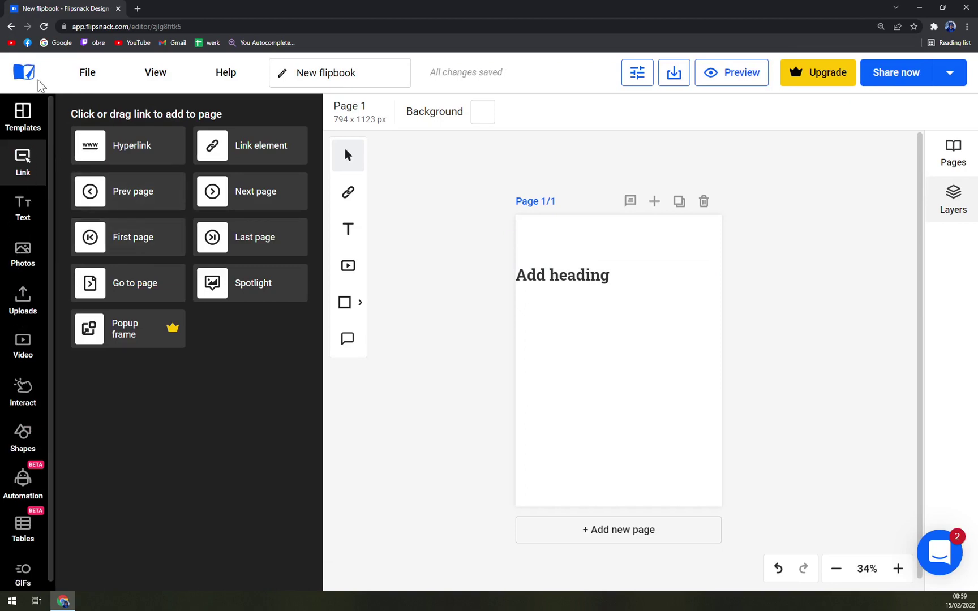
# Return to the My Flipbooks list, briefly showing and closing the other upload options.
pyautogui.click(23, 76)
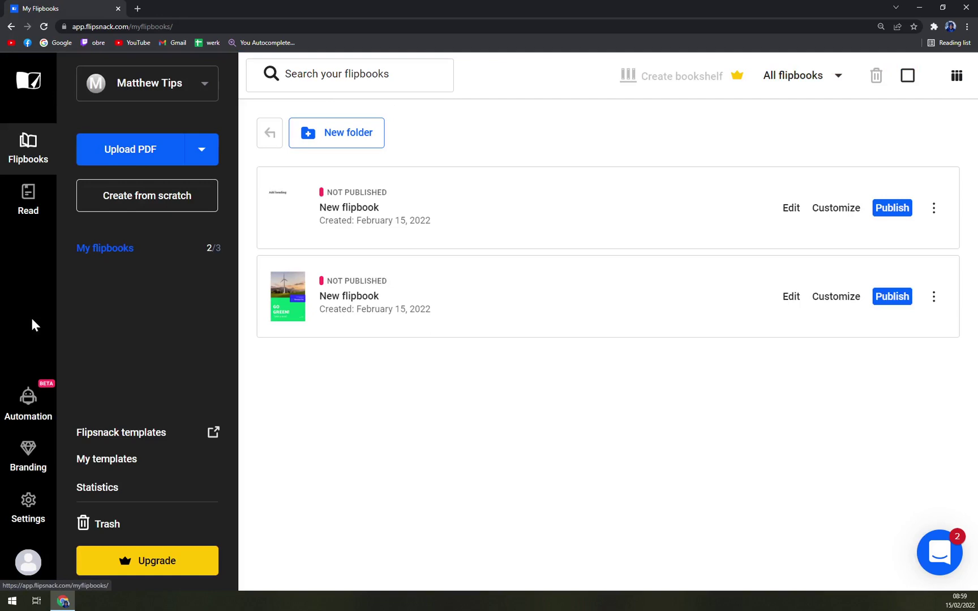
pyautogui.click(202, 150)
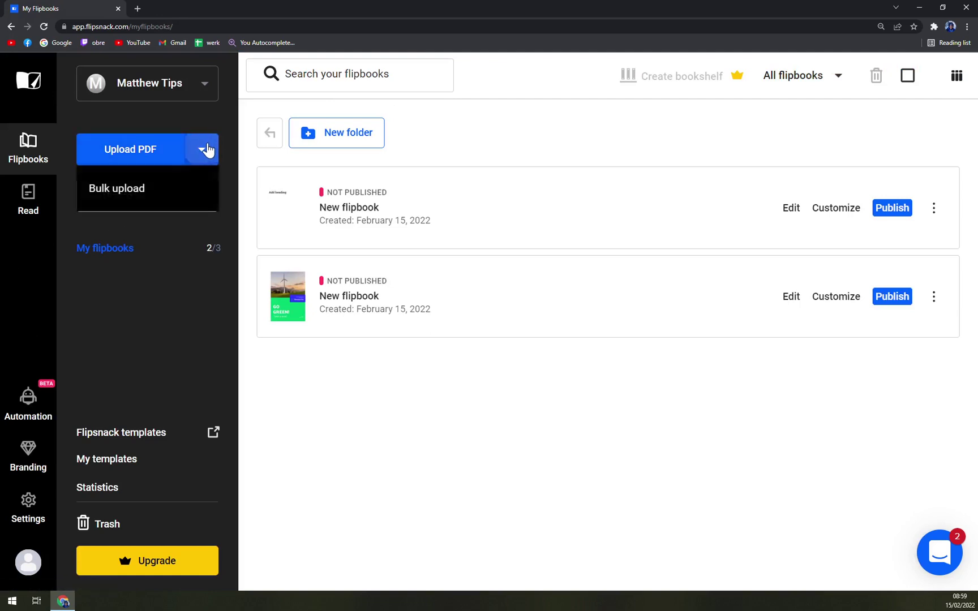
pyautogui.click(194, 156)
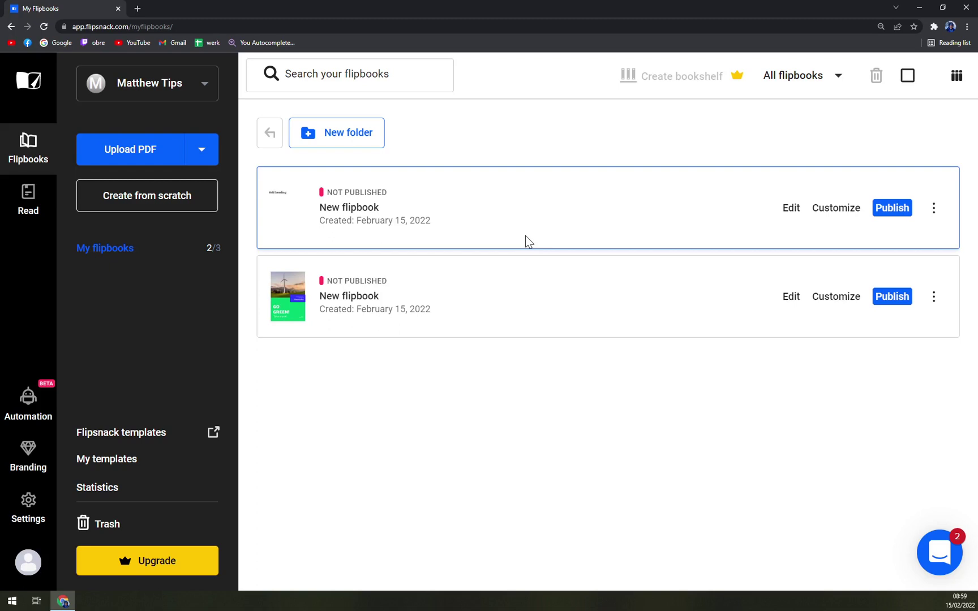
# Select the Go Green flipbook, open and leave its editor, then show its actions menu.
pyautogui.click(691, 326)
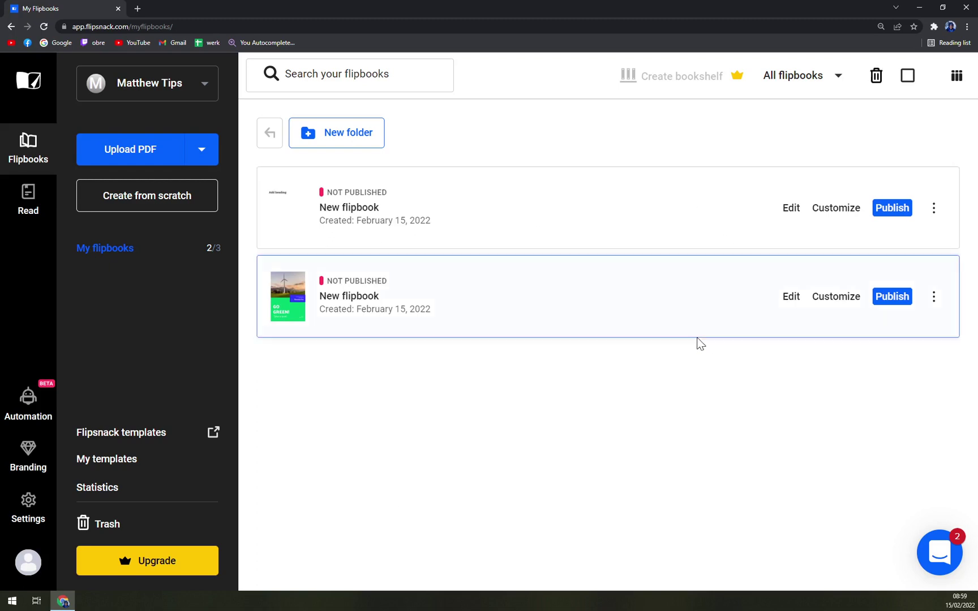
pyautogui.click(790, 298)
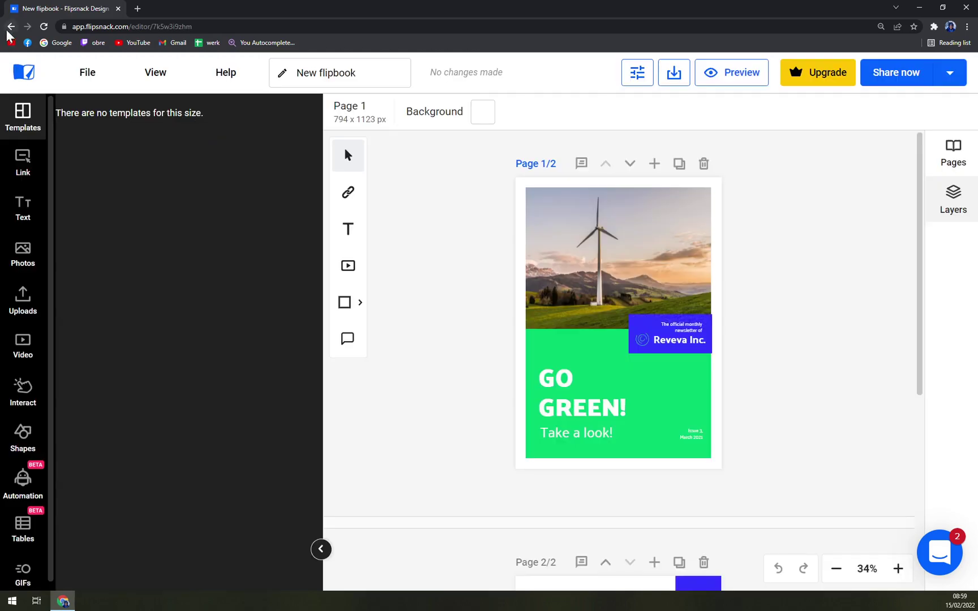
pyautogui.click(11, 26)
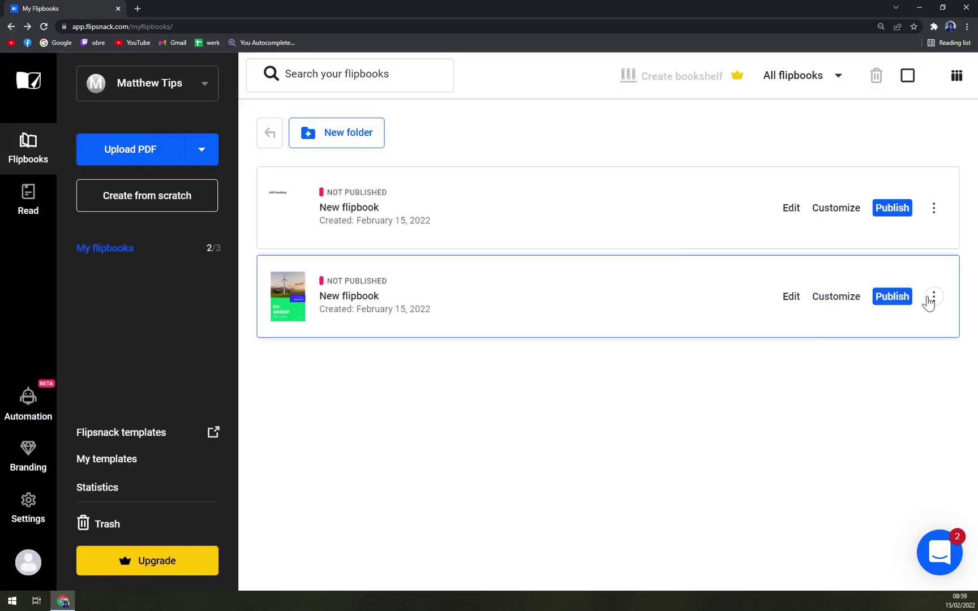
pyautogui.click(933, 298)
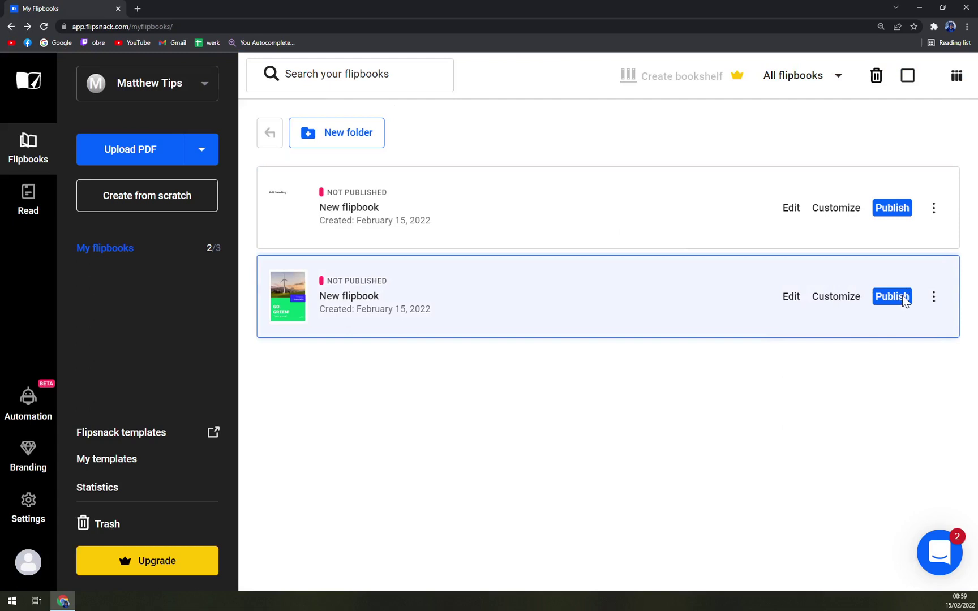
# Publish the Go Green flipbook with Public visibility under the title 'test'.
pyautogui.click(903, 297)
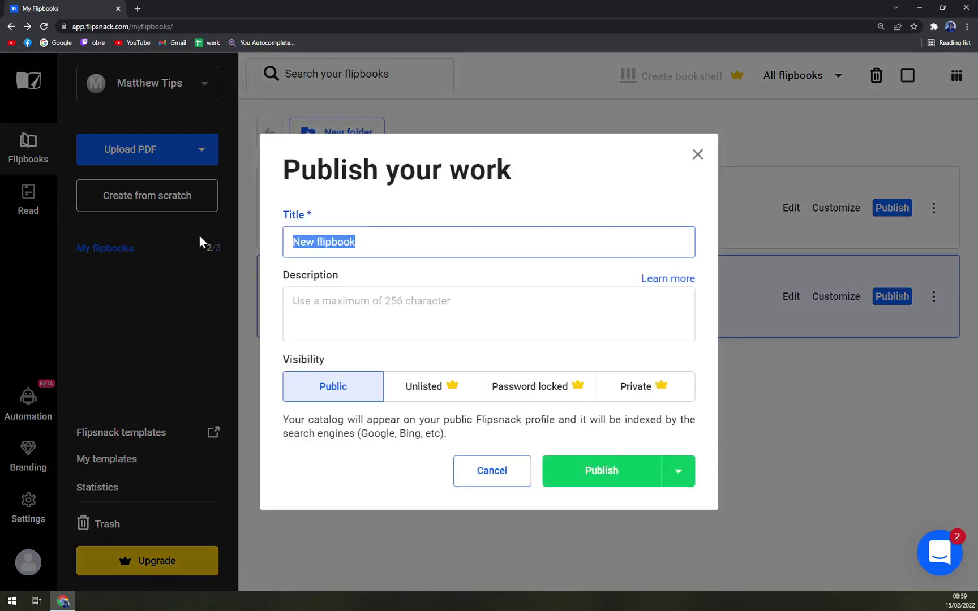
pyautogui.write('test')
pyautogui.press('Tab')
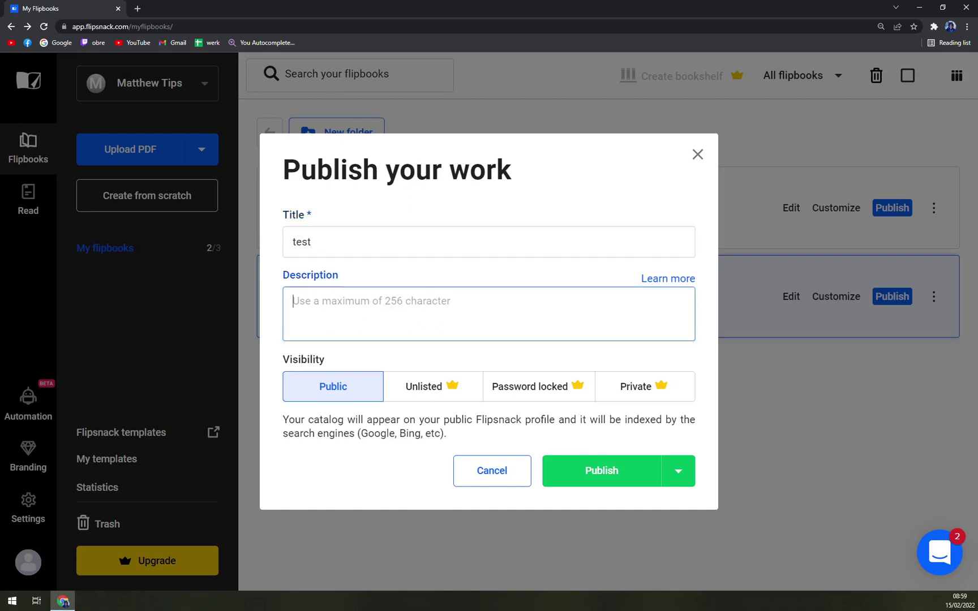
pyautogui.click(326, 398)
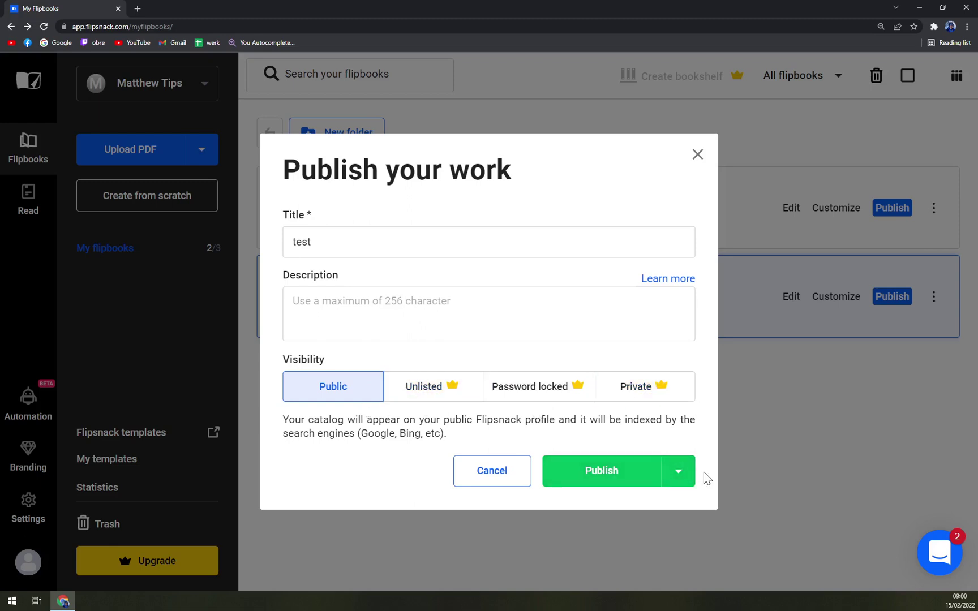
pyautogui.click(679, 476)
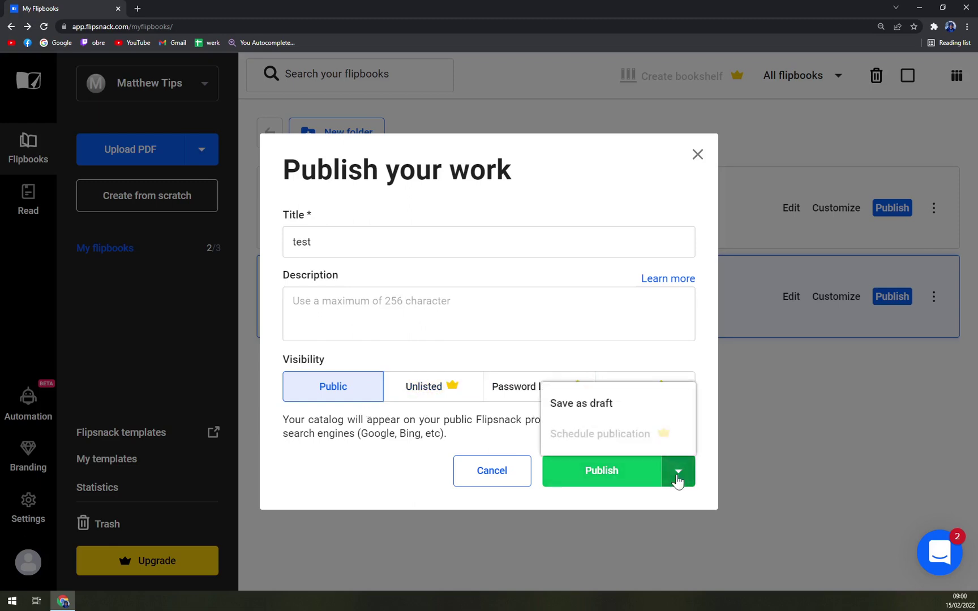
pyautogui.click(602, 485)
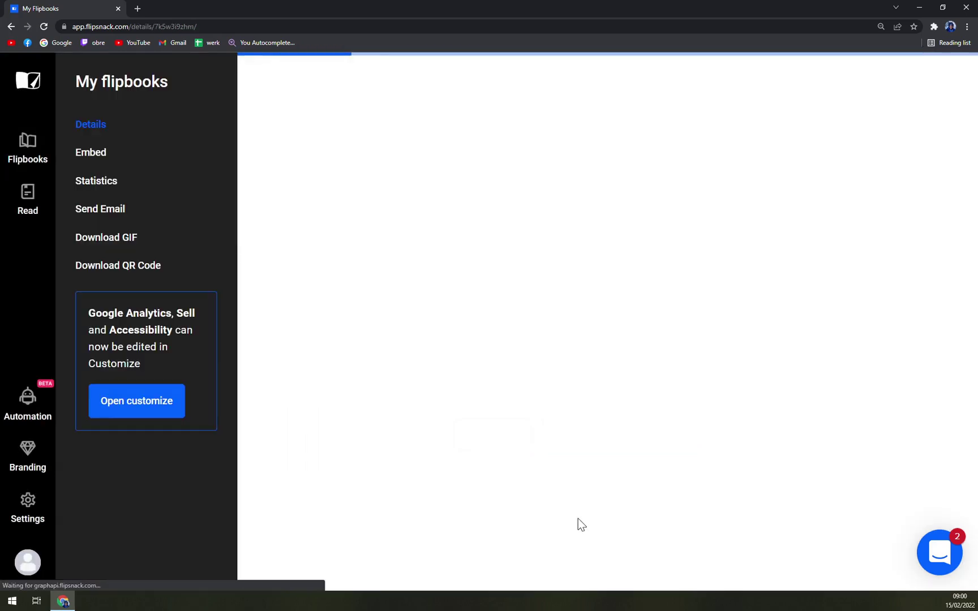
# Copy the test flipbook's share link and load it in a new browser tab.
pyautogui.scroll(-1, 532, 289)
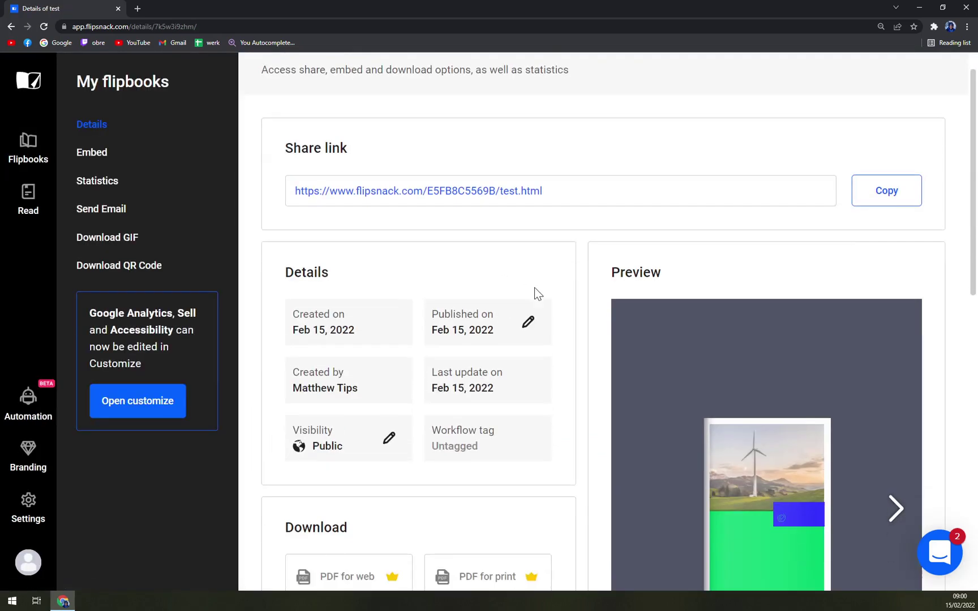
pyautogui.scroll(1, 539, 286)
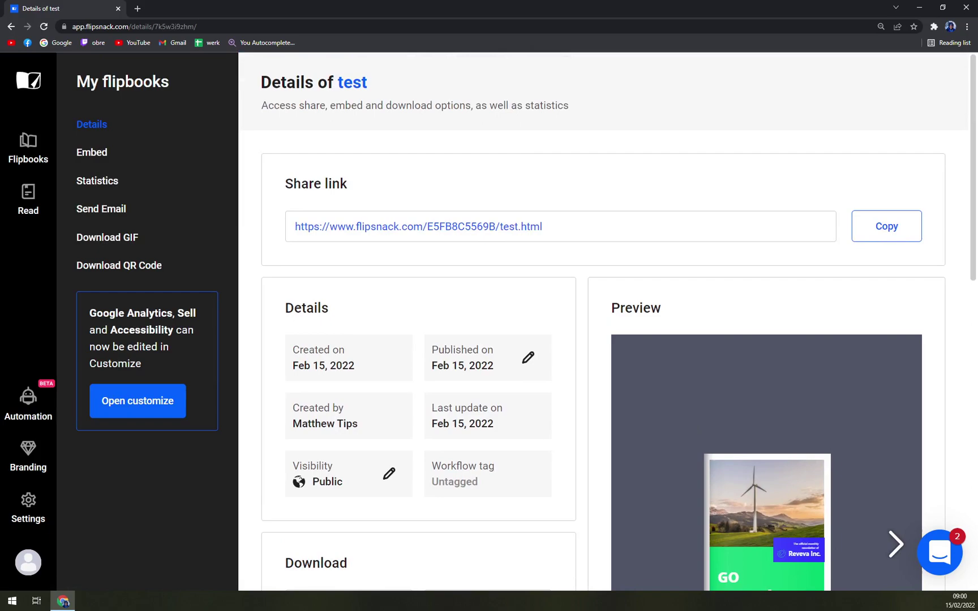
pyautogui.click(903, 238)
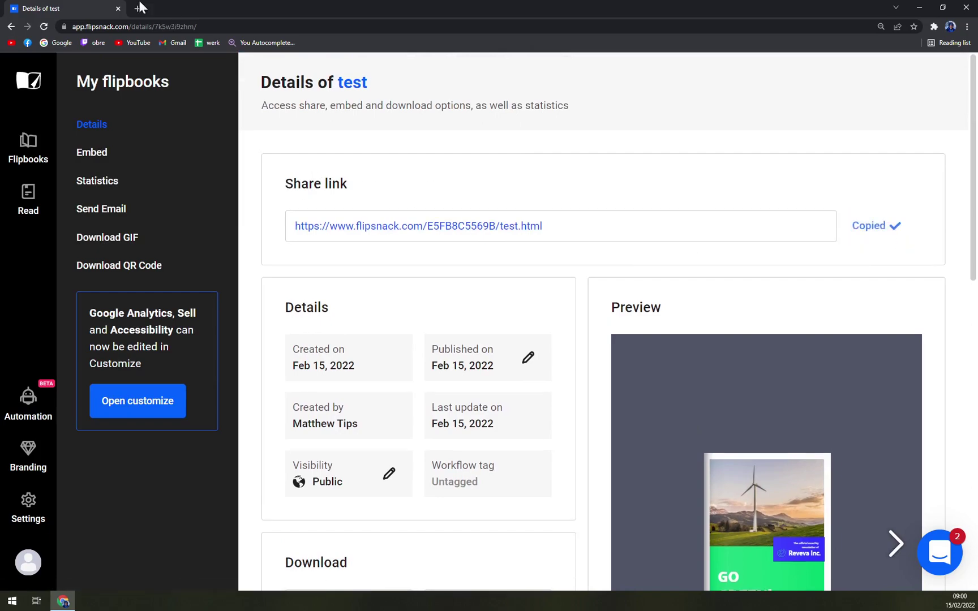
pyautogui.click(139, 8)
pyautogui.hotkey('ctrl', 'v')
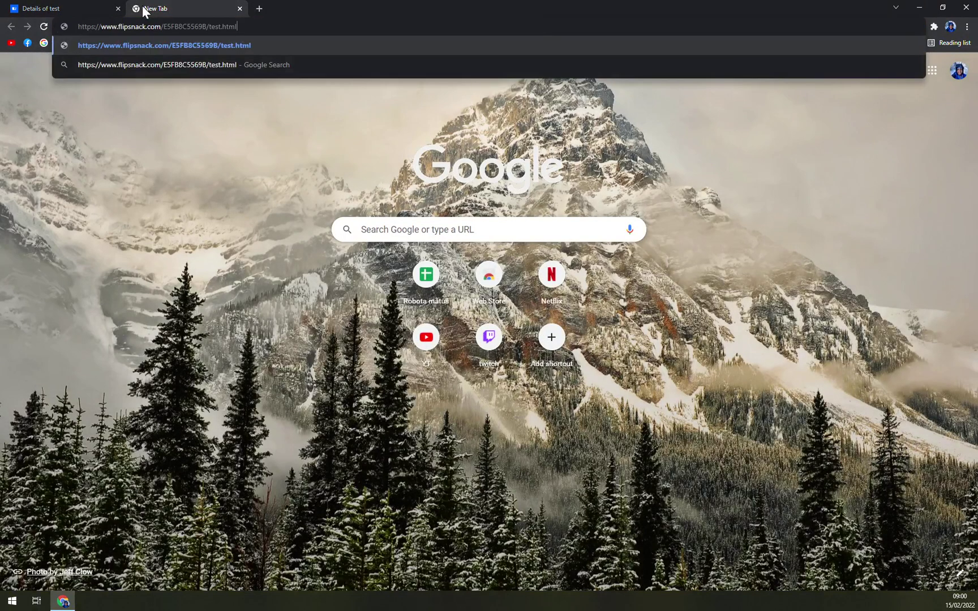
pyautogui.press('Return')
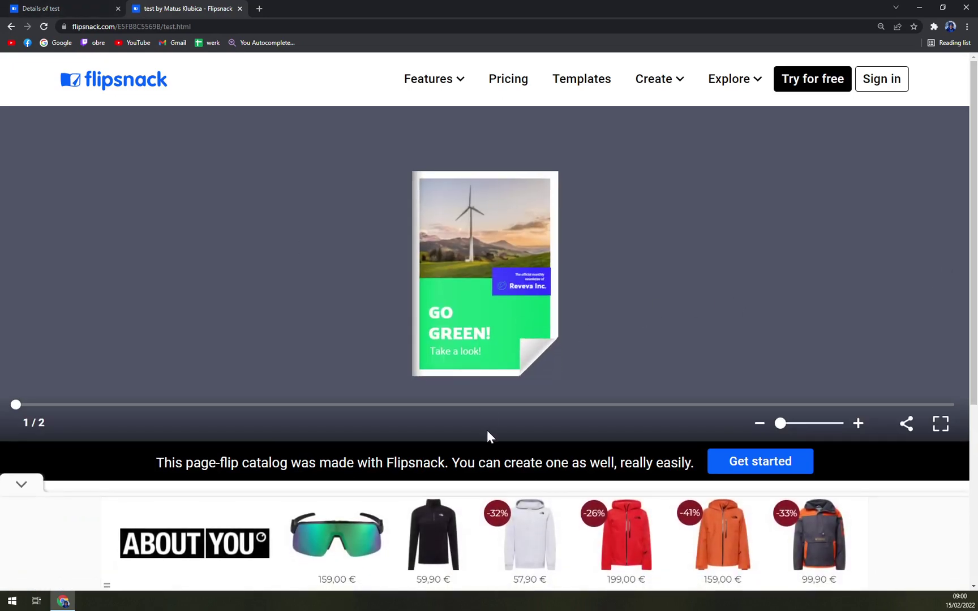
# Flip between the GO GREEN! cover and Message from the CEO page, then close the tab.
pyautogui.click(550, 341)
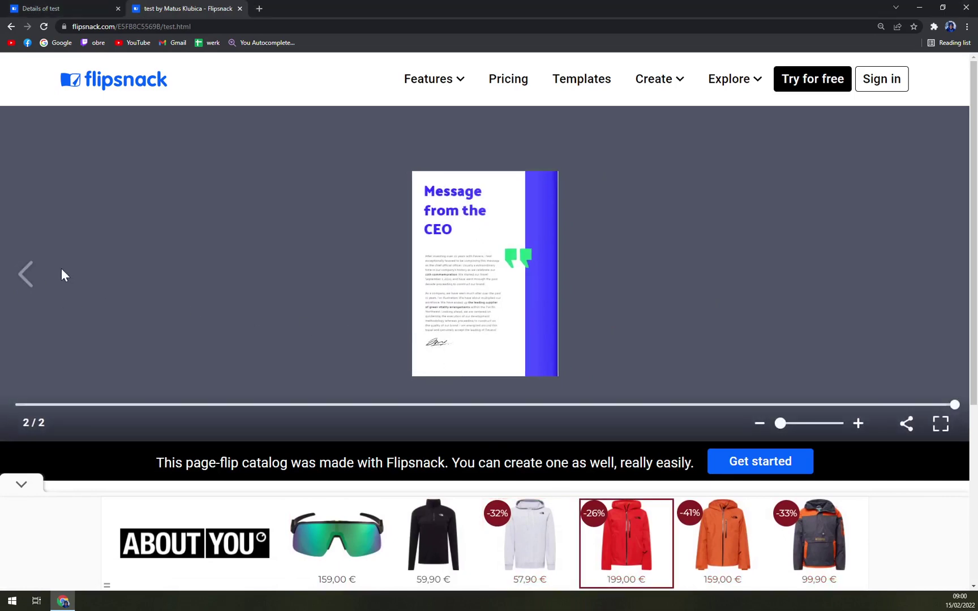
pyautogui.click(26, 275)
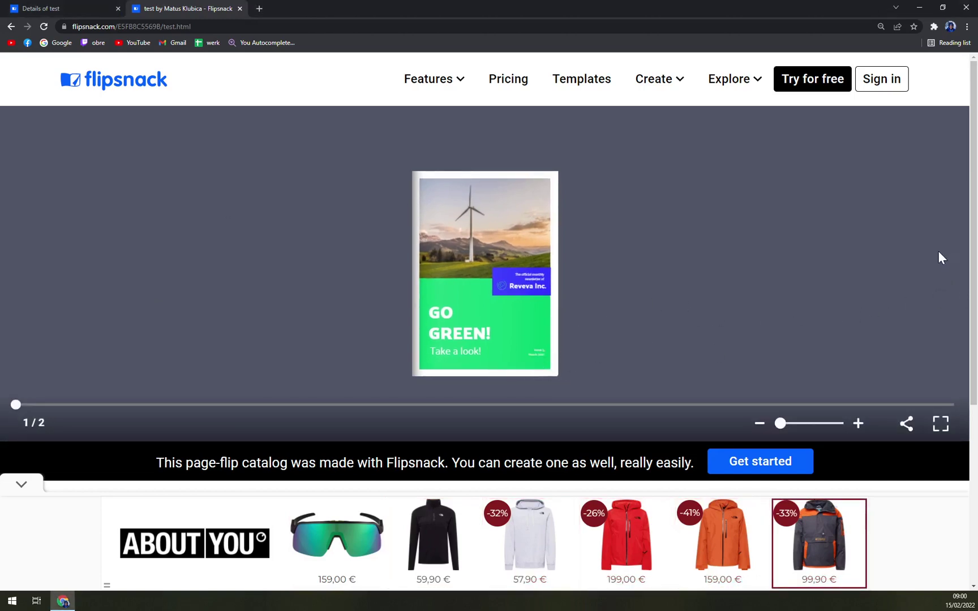
pyautogui.click(946, 278)
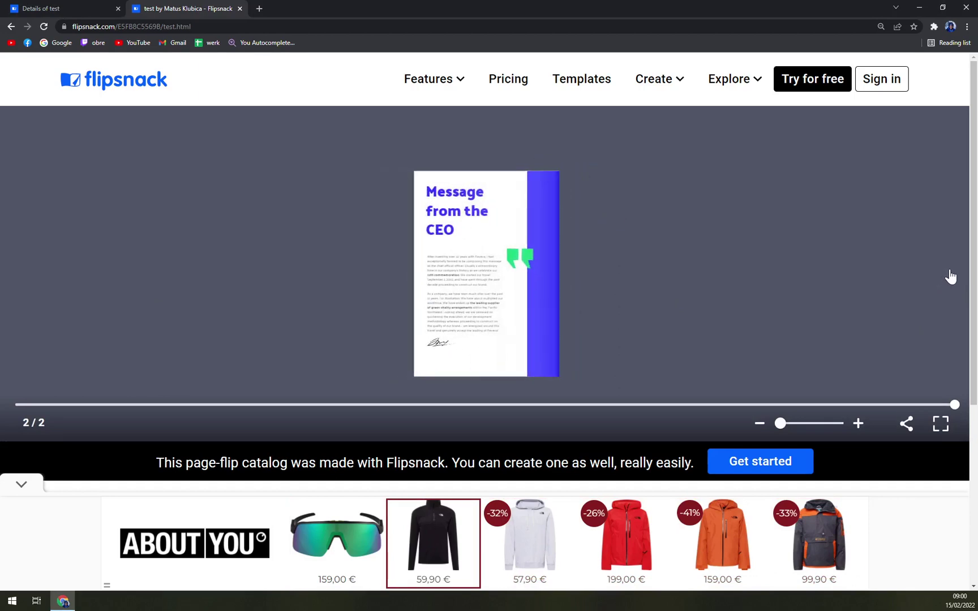
pyautogui.click(239, 8)
pyautogui.scroll(-2, 576, 321)
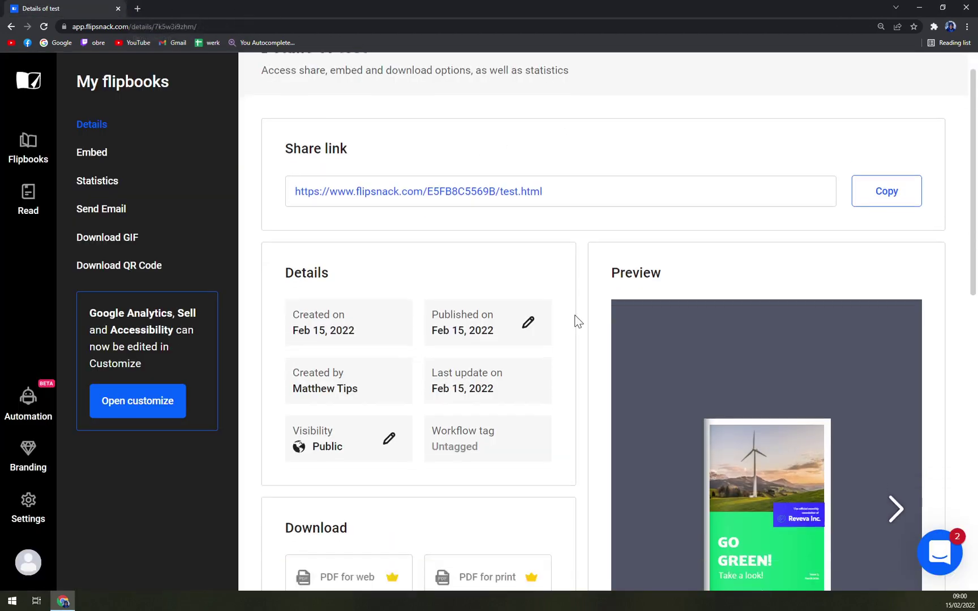
pyautogui.scroll(-5, 405, 242)
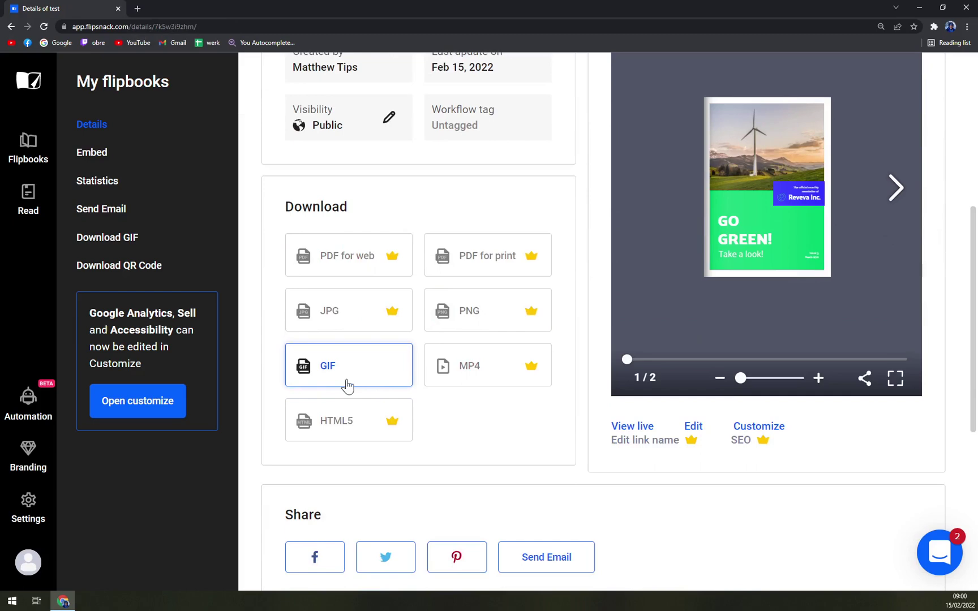
pyautogui.scroll(-3, 490, 374)
pyautogui.scroll(3, 596, 369)
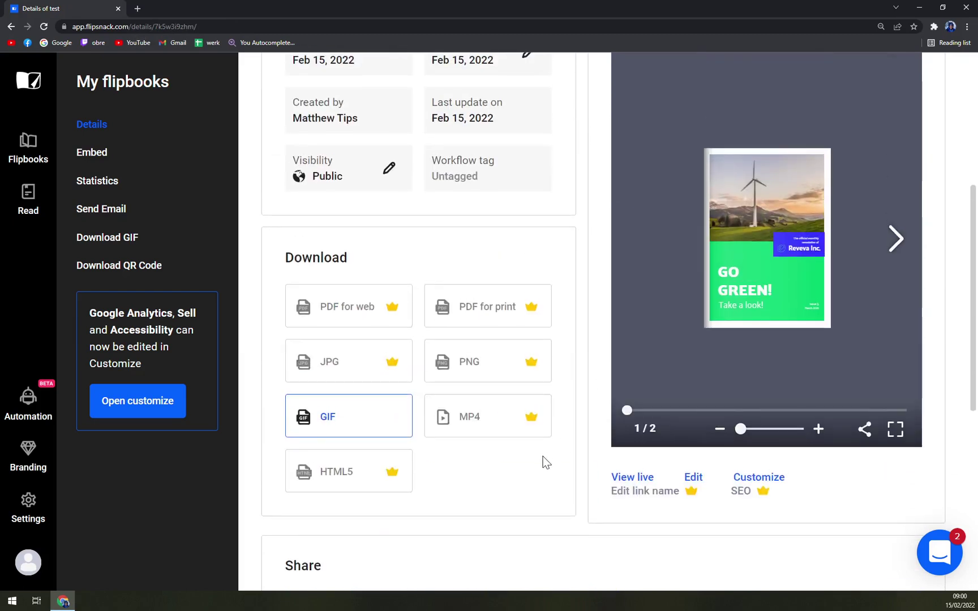
pyautogui.scroll(-7, 586, 354)
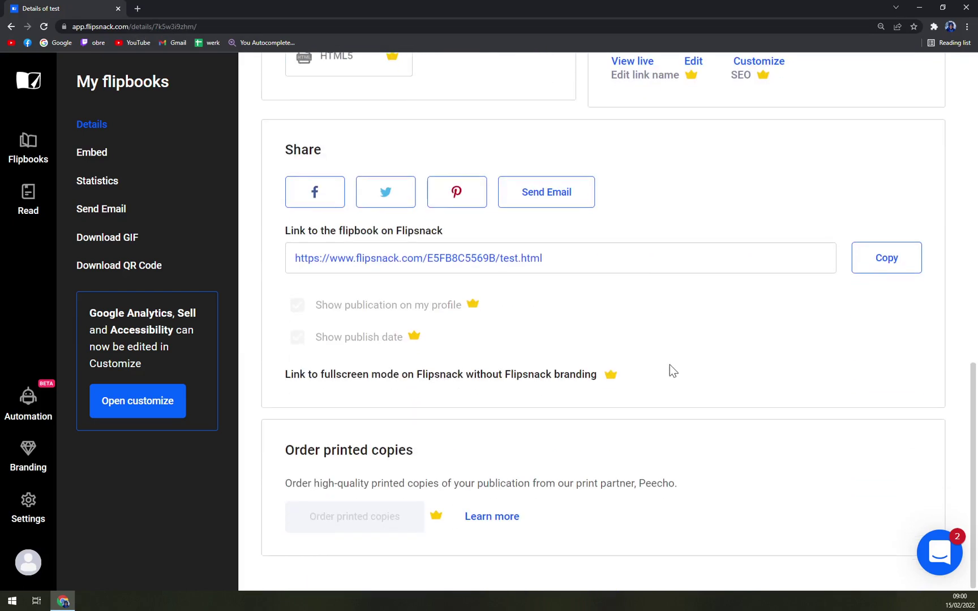
pyautogui.scroll(7, 637, 354)
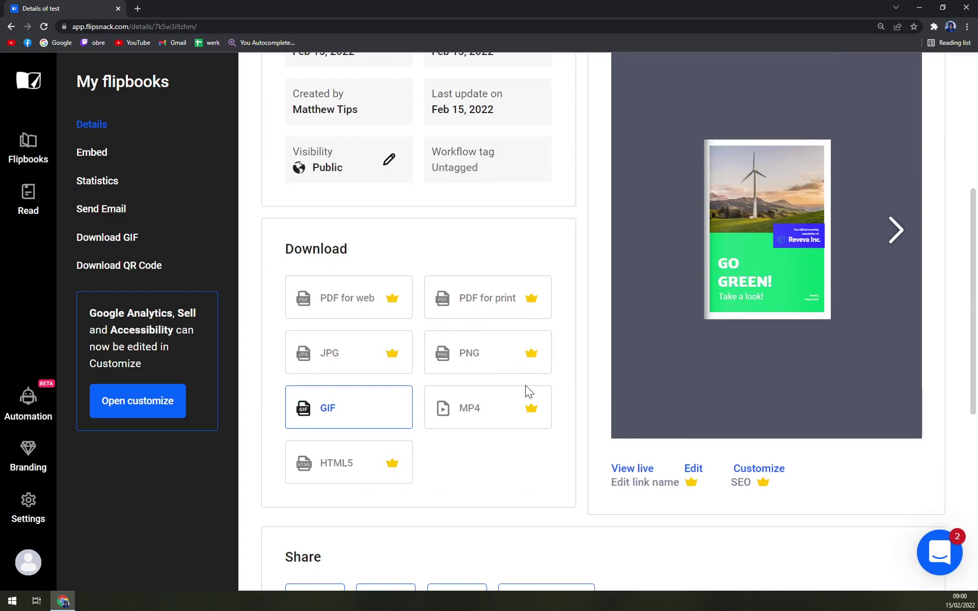
pyautogui.scroll(-6, 525, 385)
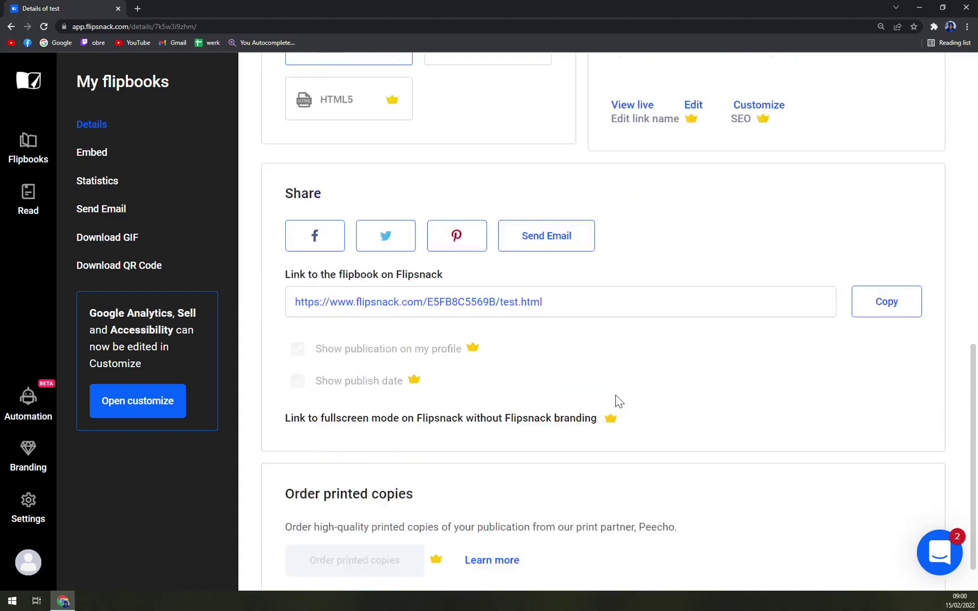
pyautogui.scroll(10, 623, 402)
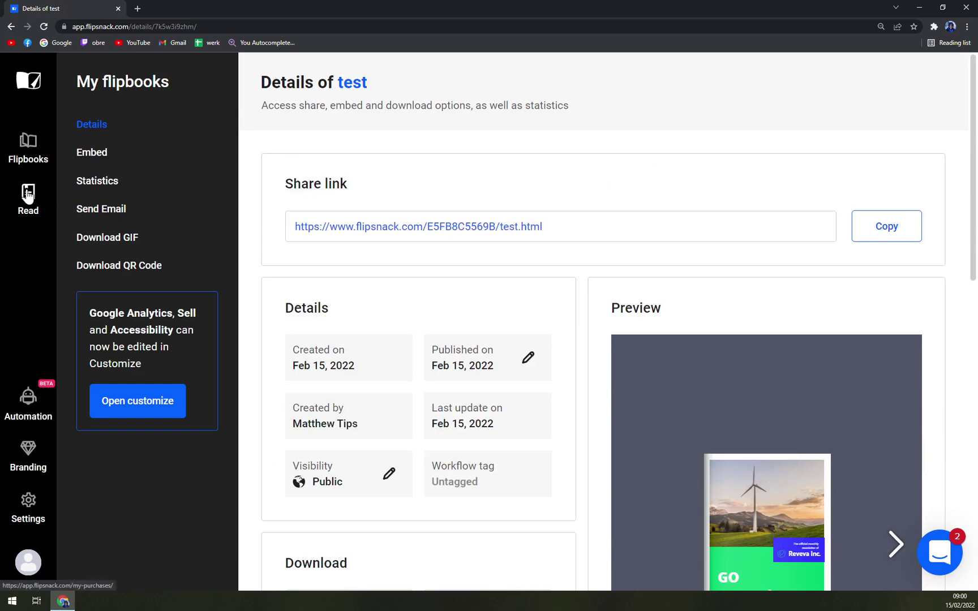
# Browse the General, Teammates, Readers and API pages of the workspace settings.
pyautogui.click(34, 506)
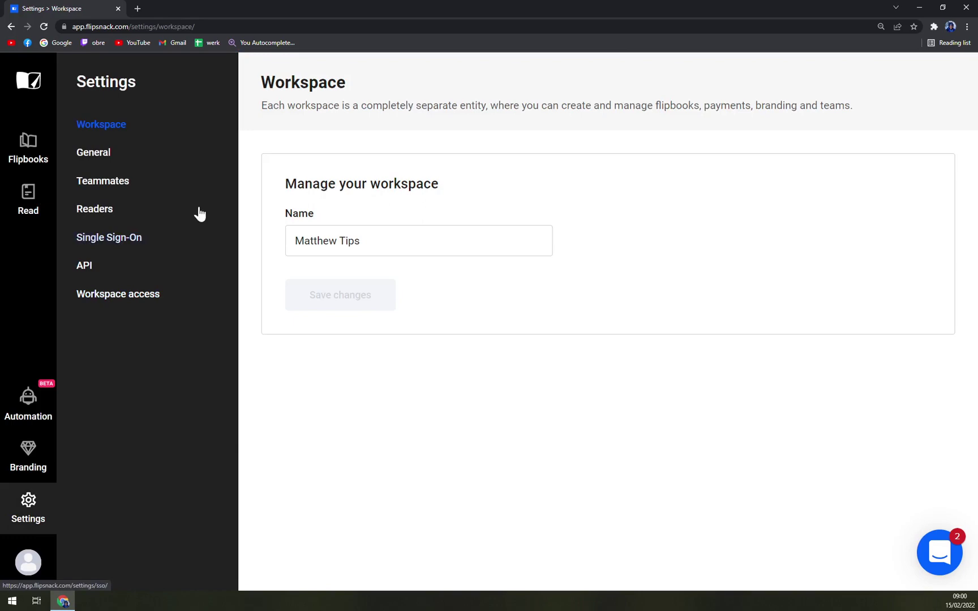
pyautogui.click(129, 159)
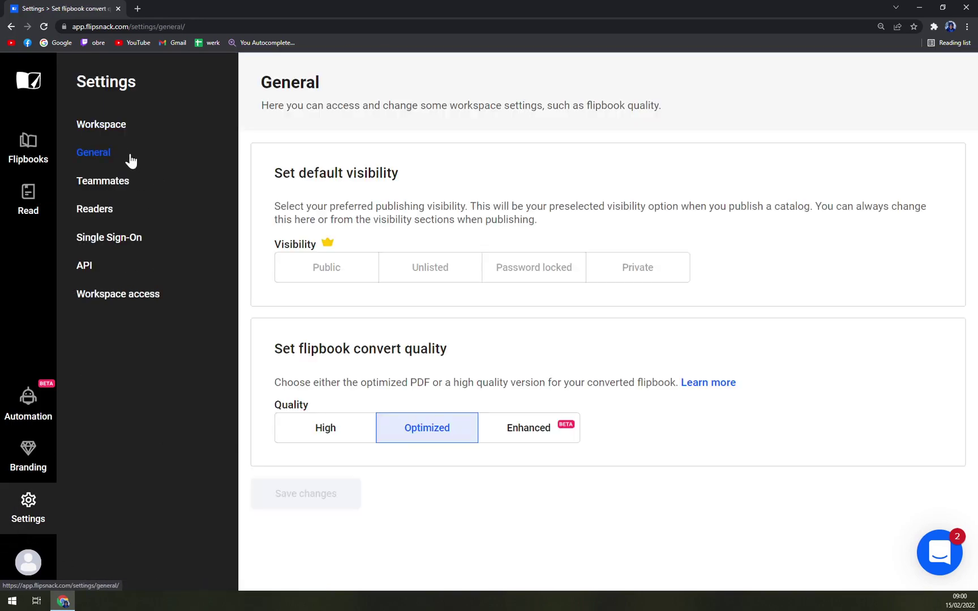
pyautogui.click(128, 129)
pyautogui.click(109, 158)
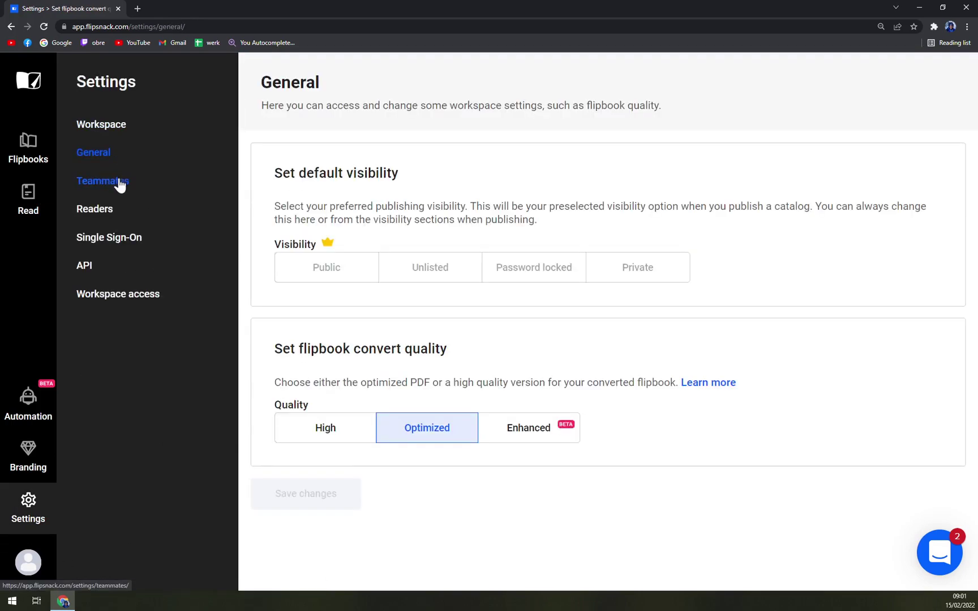
pyautogui.click(120, 184)
pyautogui.click(107, 211)
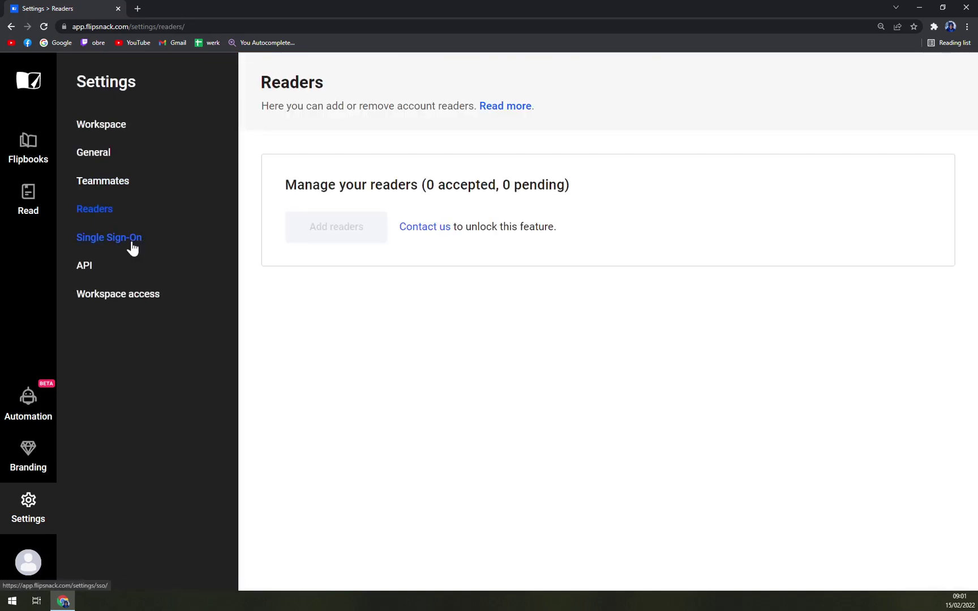
pyautogui.click(85, 266)
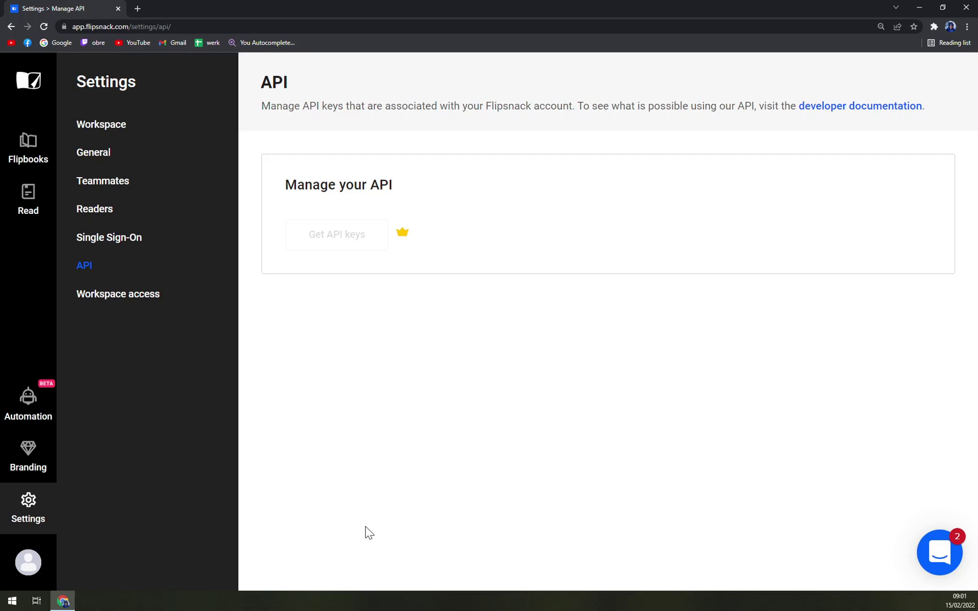
# Go back from Settings to the My Flipbooks list.
pyautogui.click(28, 80)
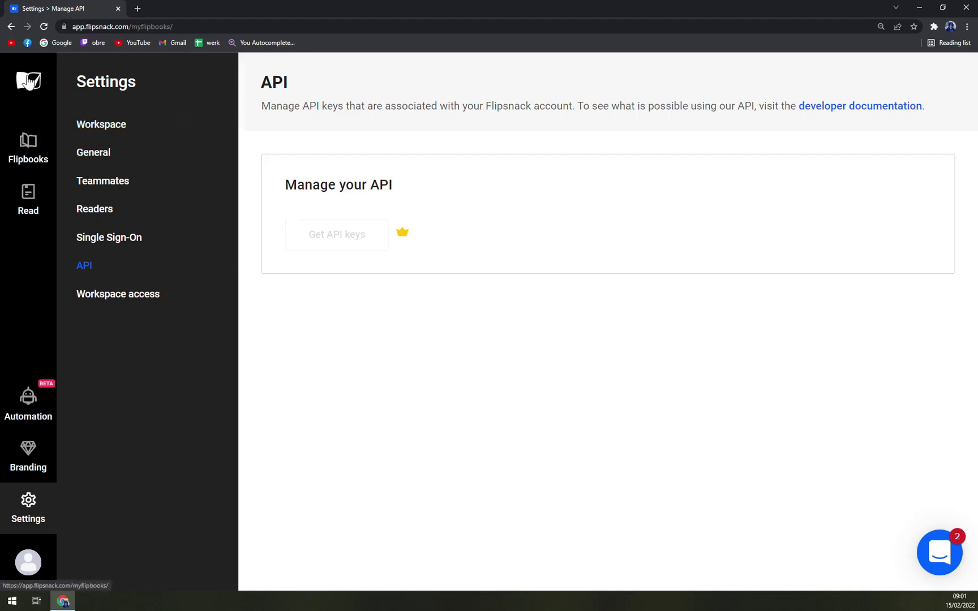